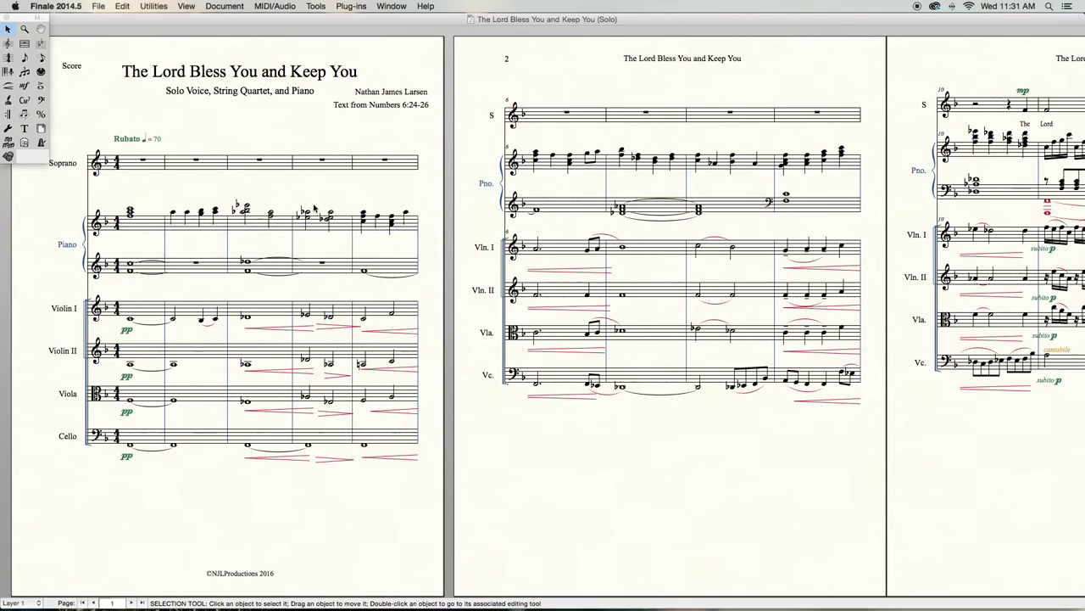
Step: Switch the score from Page View to Scroll View
scroll(254, 158, "right", 10)
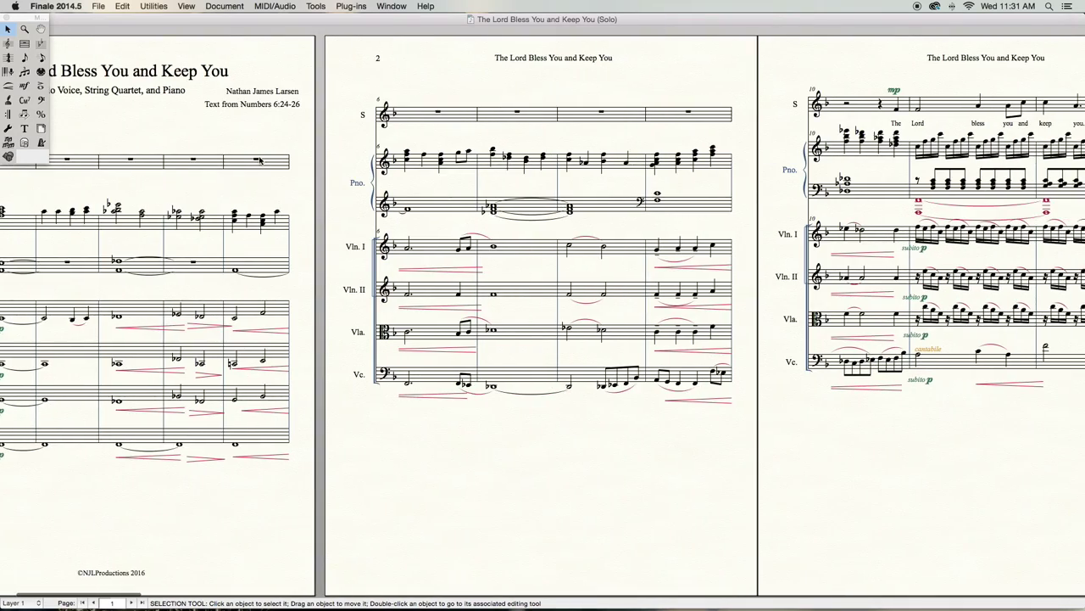
scroll(263, 161, "right", 9)
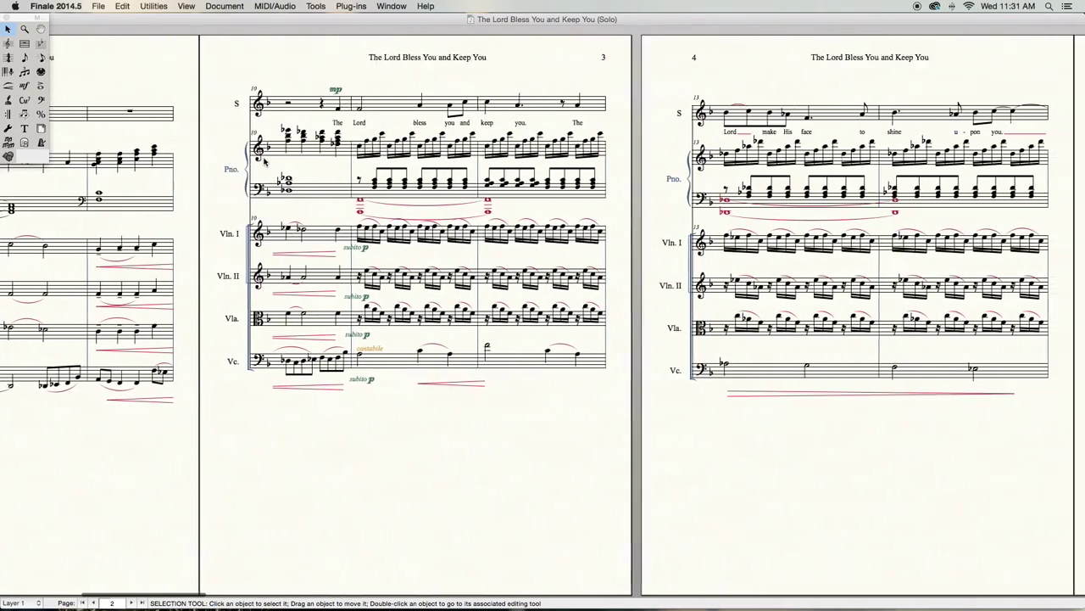
scroll(265, 161, "right", 2)
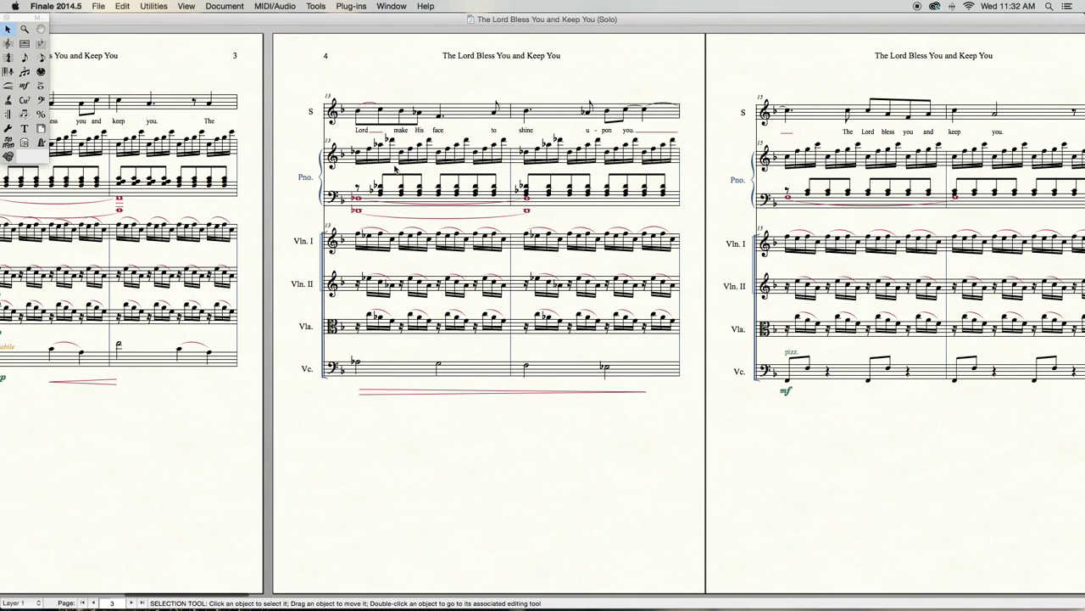
scroll(395, 168, "right", 13)
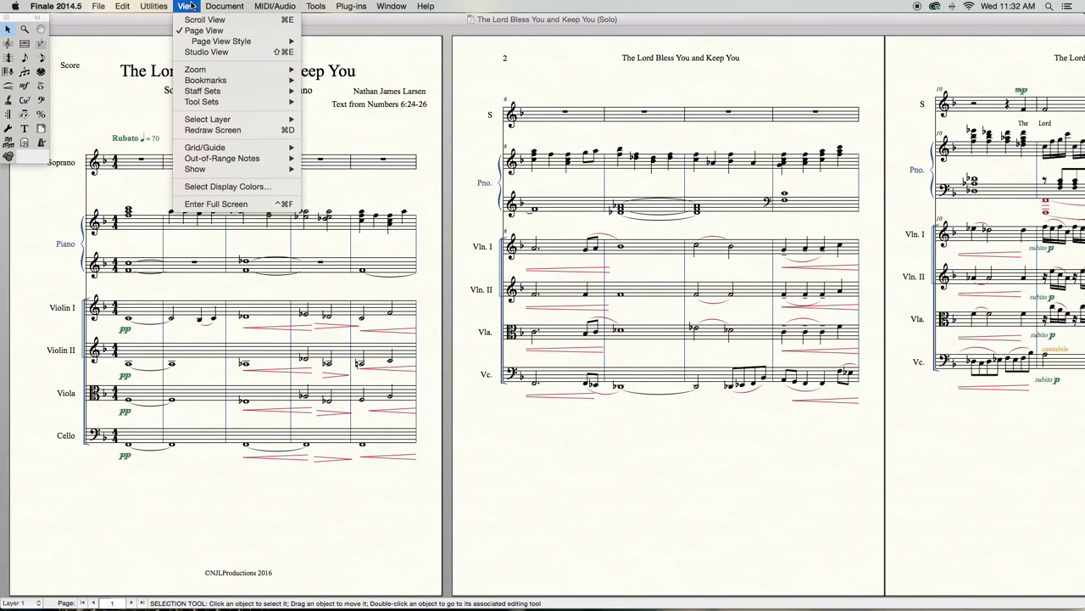
left_click(193, 19)
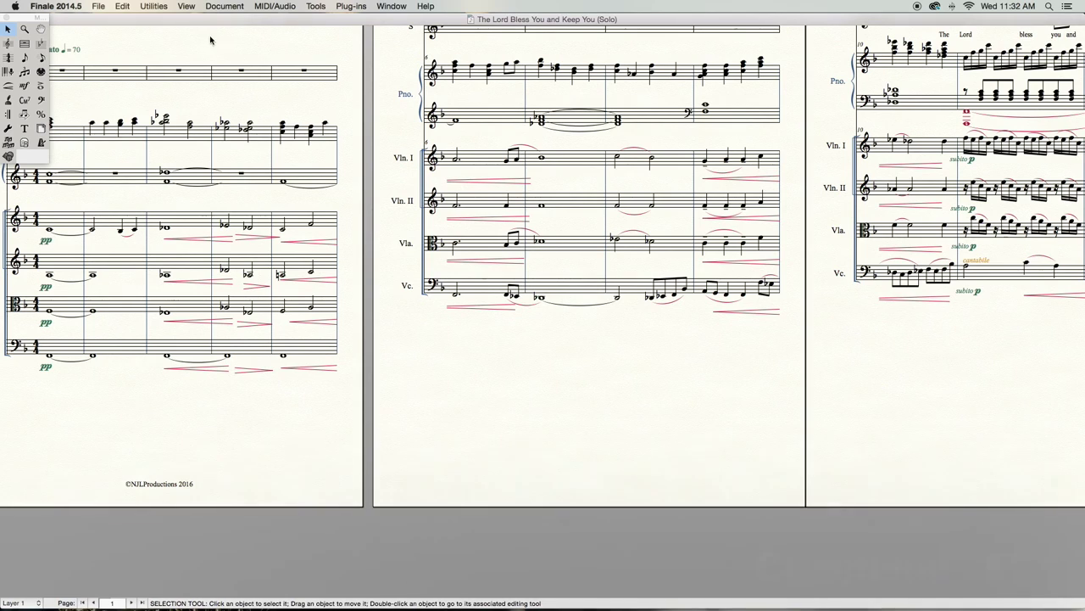
scroll(312, 115, "up", 3)
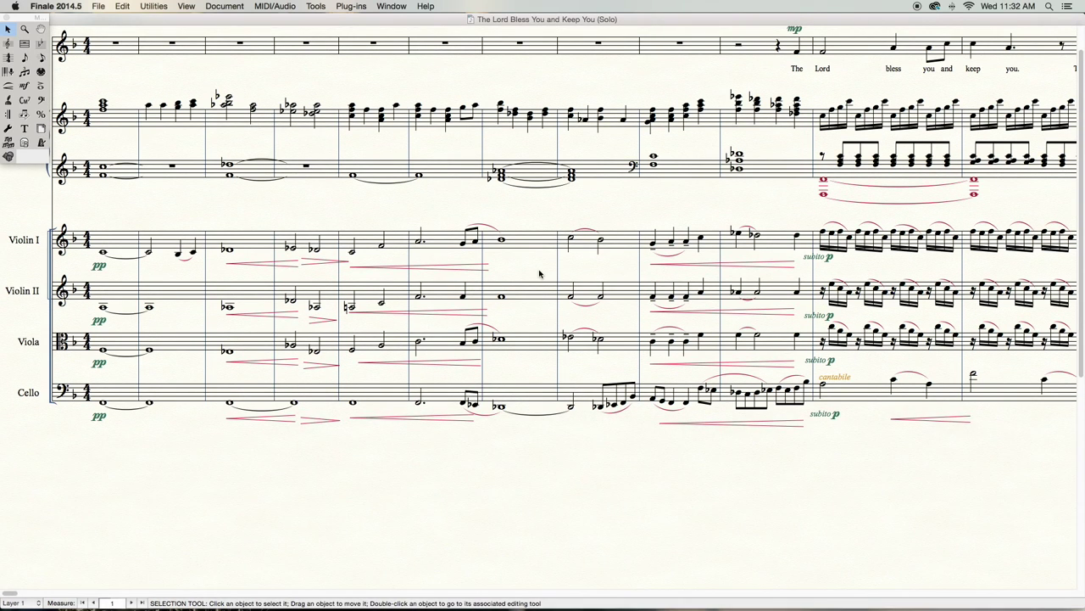
Step: Align the Violin I and Violin II subito p markings at measure 11 vertically with their preceding crescendo hairpins
scroll(540, 273, "right", 3)
left_click(633, 257)
left_click_drag(632, 257, 633, 262)
left_click(611, 269)
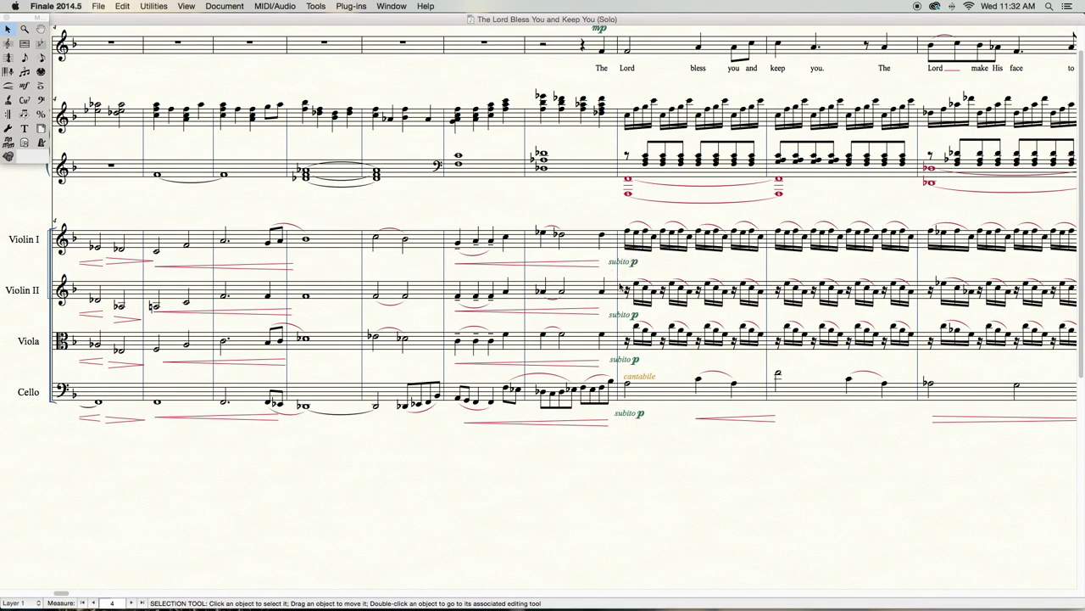
left_click_drag(631, 317, 590, 313)
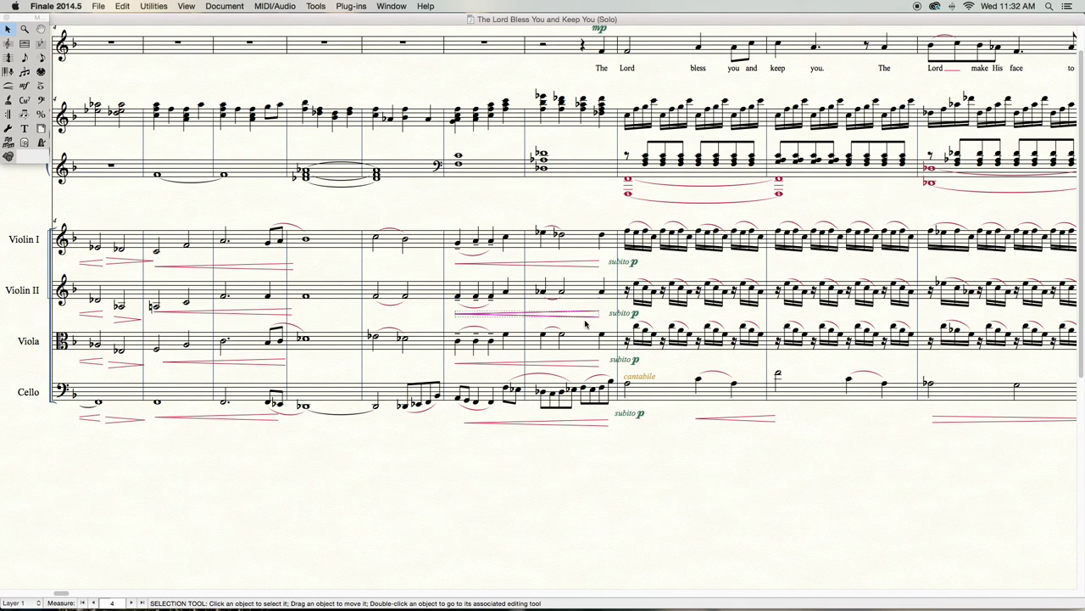
left_click(593, 333)
Step: Shift the subito p markings of all four string parts right to line up vertically at the start of measure 11
left_click_drag(632, 360, 638, 360)
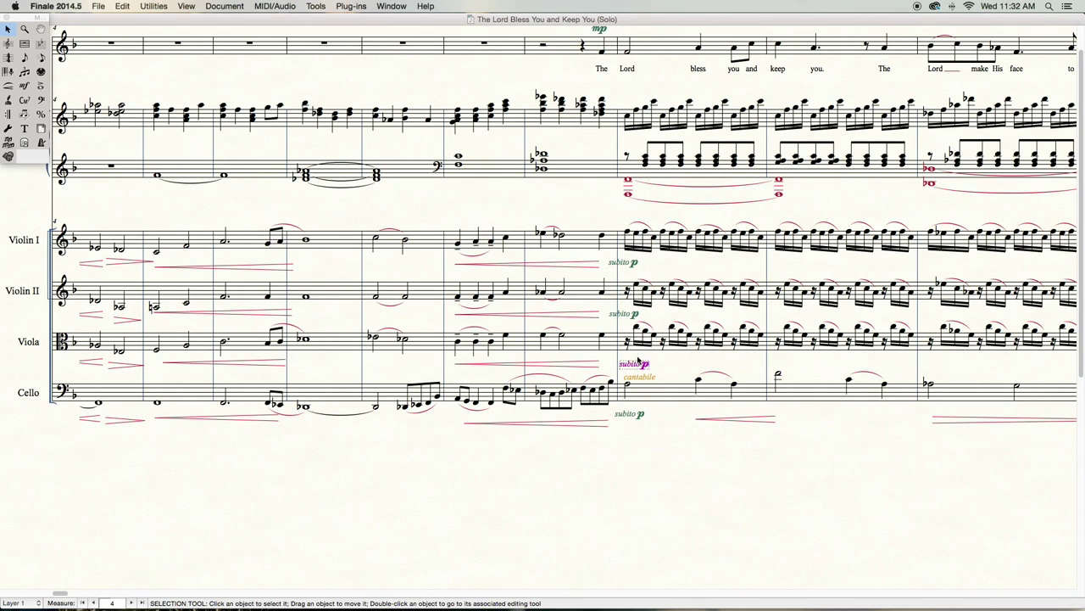
left_click_drag(629, 315, 639, 315)
left_click_drag(629, 265, 639, 264)
left_click_drag(635, 363, 636, 364)
left_click_drag(631, 414, 637, 419)
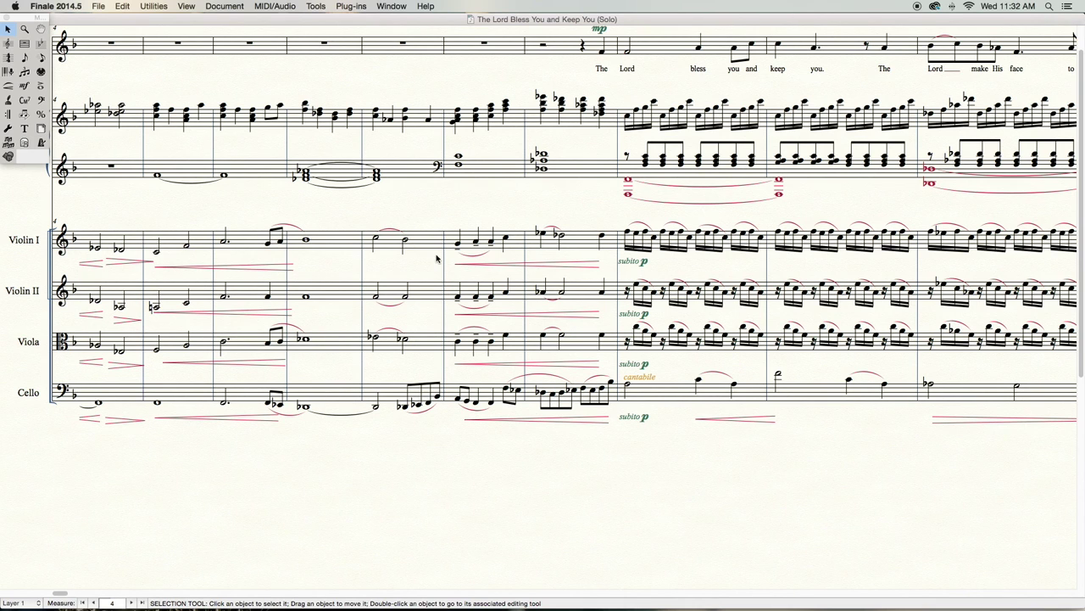
Step: Nudge the soprano's mp marking in measure 10 slightly higher above the staff
scroll(437, 259, "up", 3)
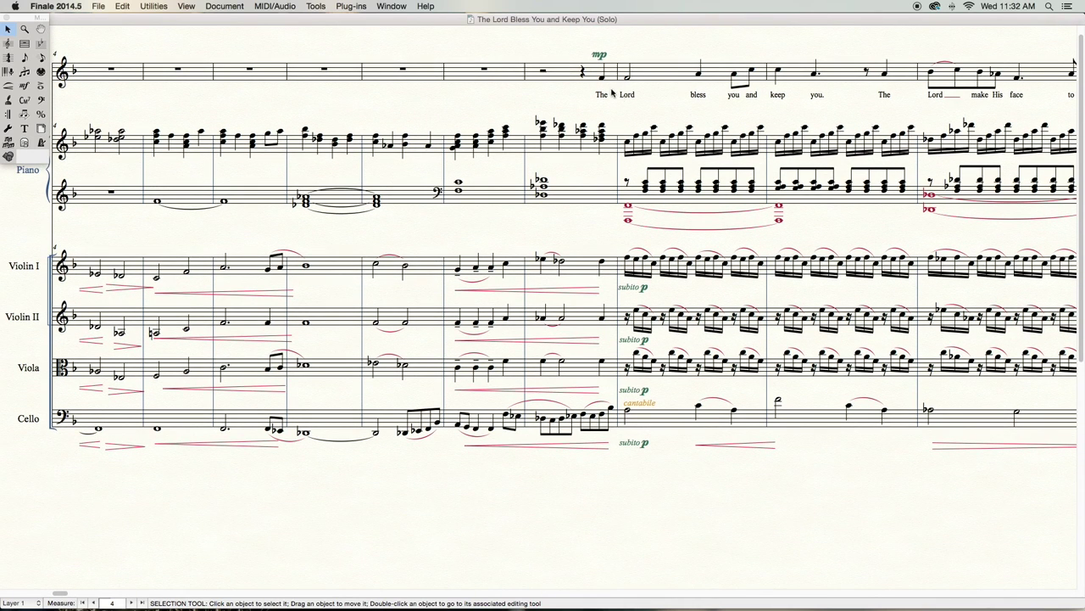
left_click_drag(600, 55, 600, 53)
scroll(589, 233, "left", 5)
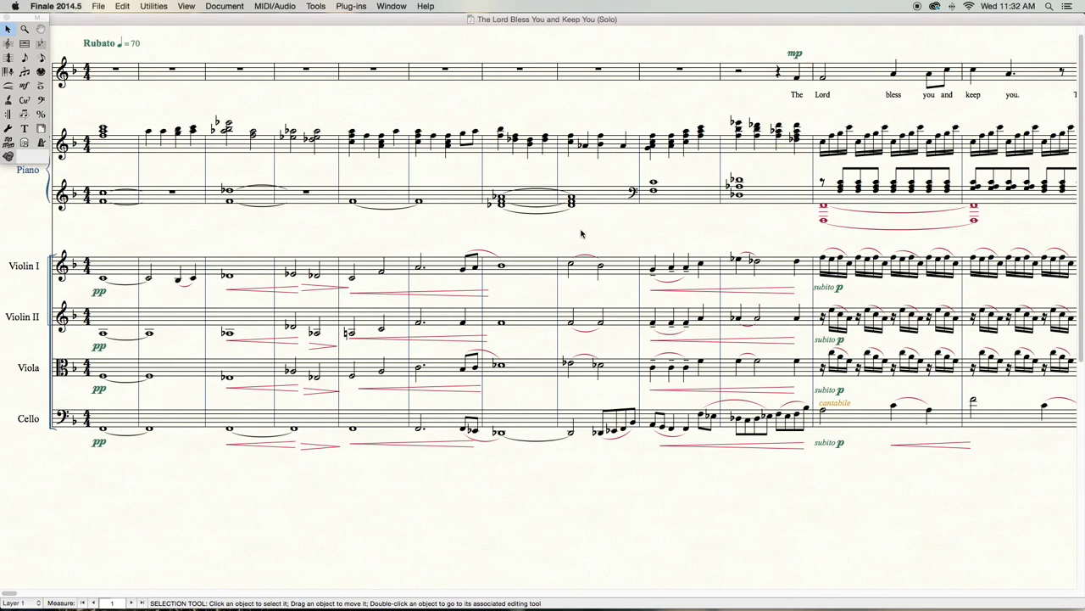
Step: Adjust the vertical spacing with the Staff Tool, lowering the piano's lower staff and spreading the four string staves farther apart
scroll(588, 235, "right", 8)
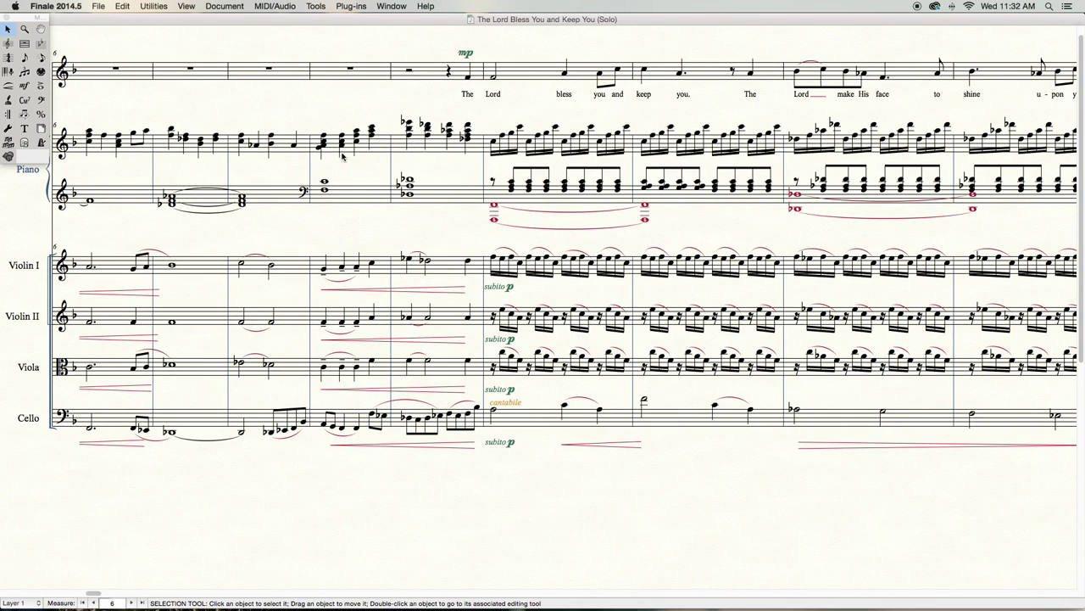
left_click(7, 44)
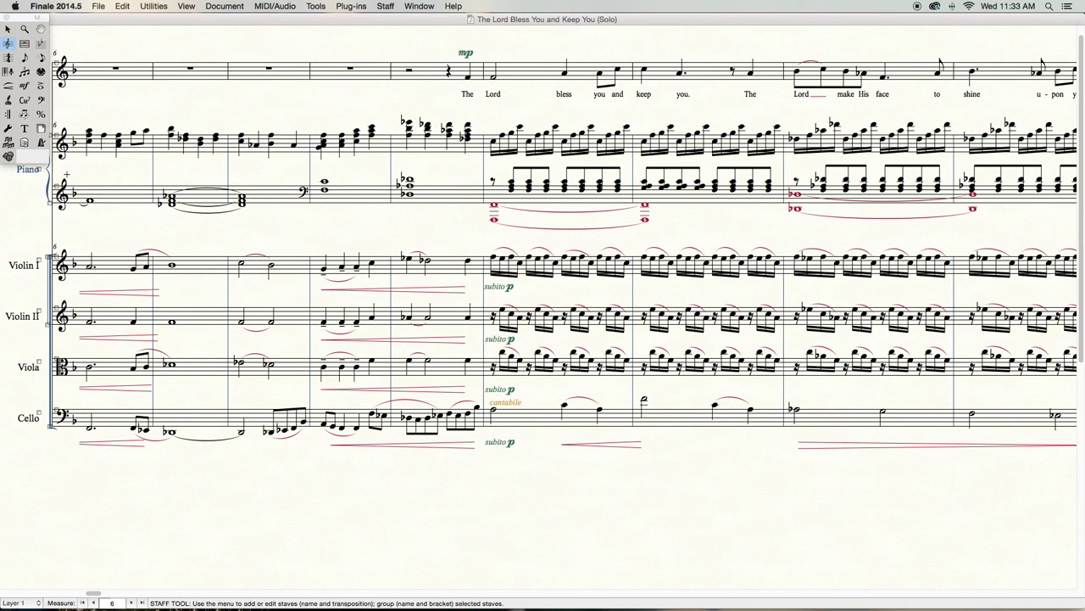
left_click_drag(66, 174, 65, 183)
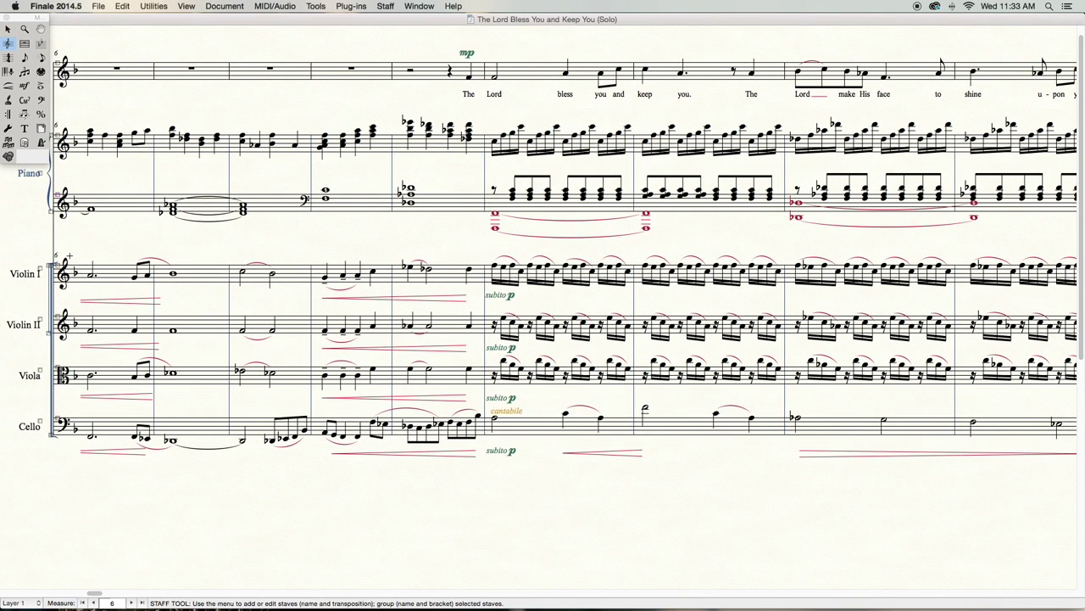
left_click_drag(57, 265, 57, 262)
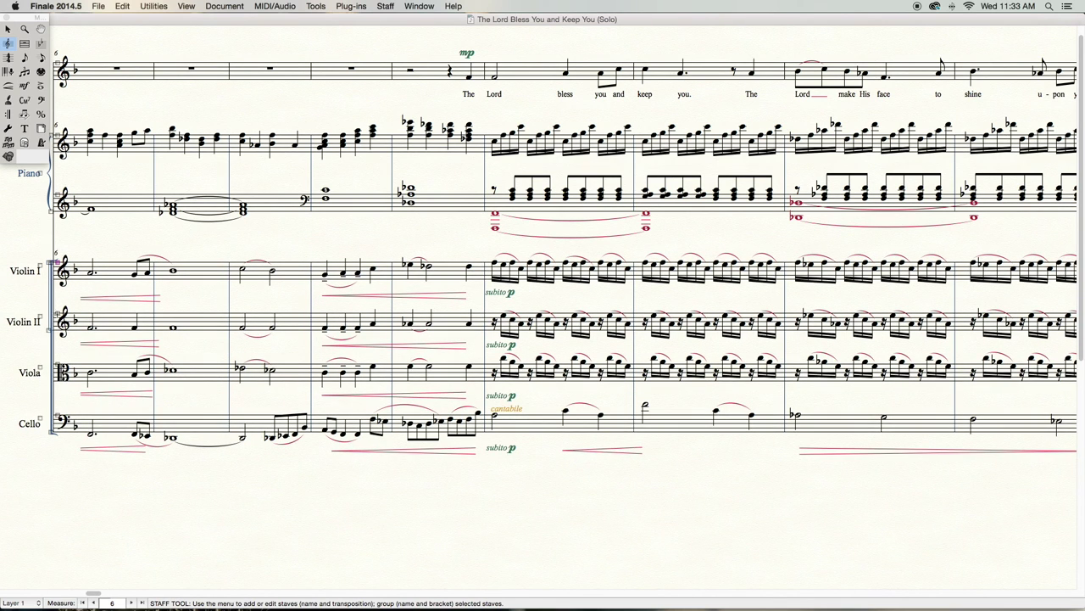
left_click_drag(54, 315, 54, 320)
left_click_drag(56, 367, 57, 375)
left_click_drag(57, 426, 57, 435)
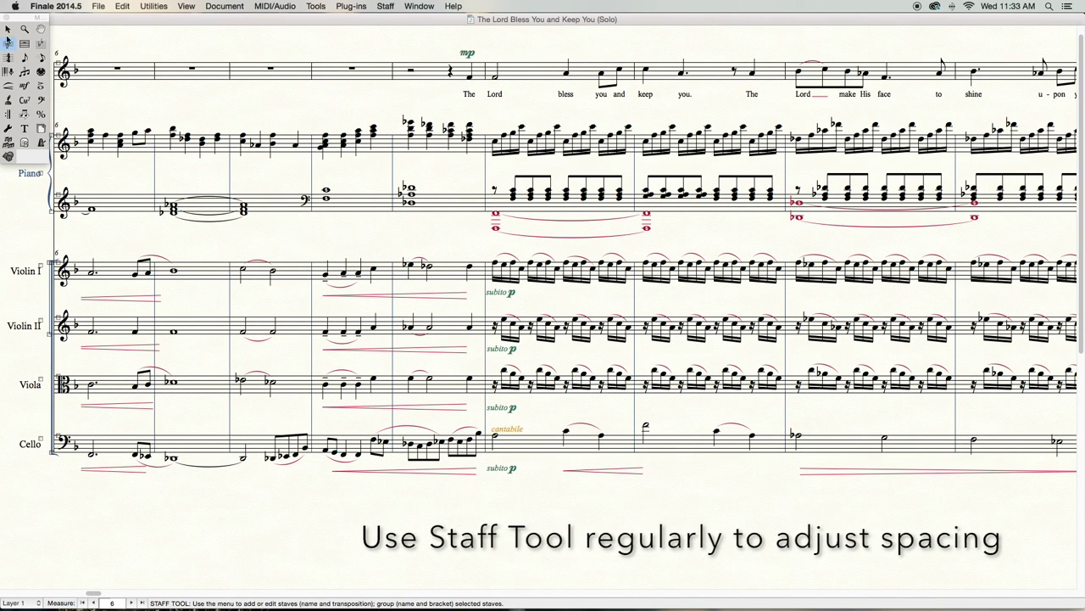
key("Escape")
Step: Fine-tune the positions of Violin I's subito p in measure 11 and the cello's mf in measure 15
scroll(519, 398, "right", 3)
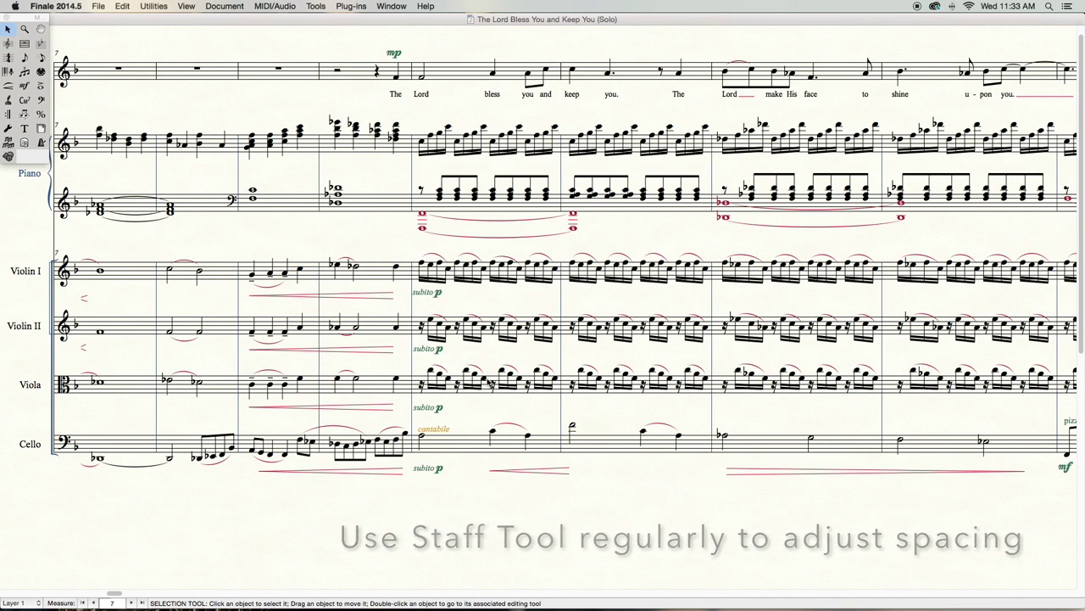
left_click(426, 294)
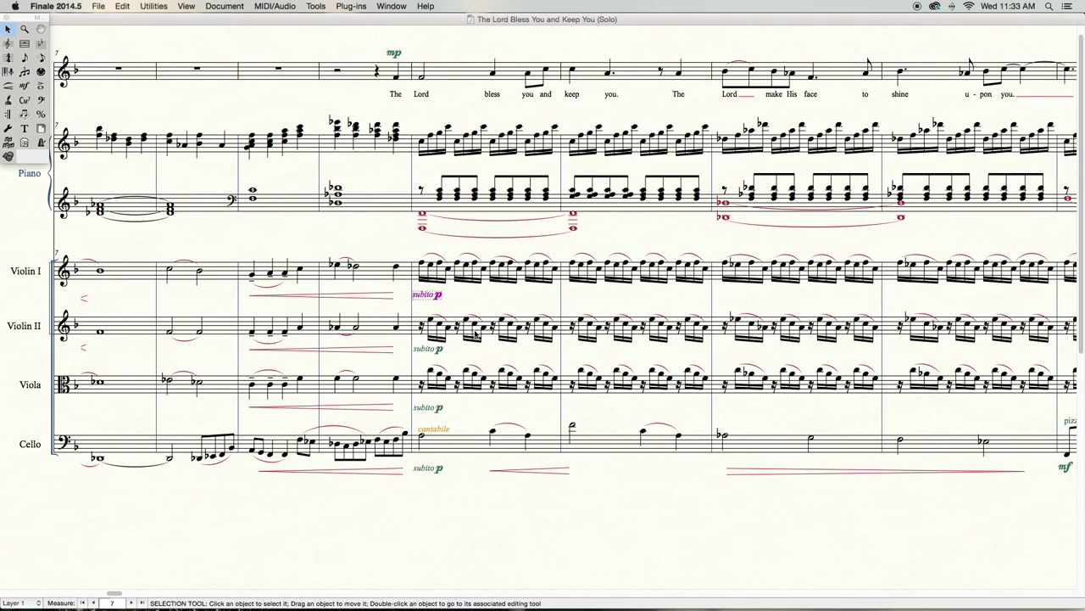
scroll(476, 333, "right", 6)
left_click(734, 469)
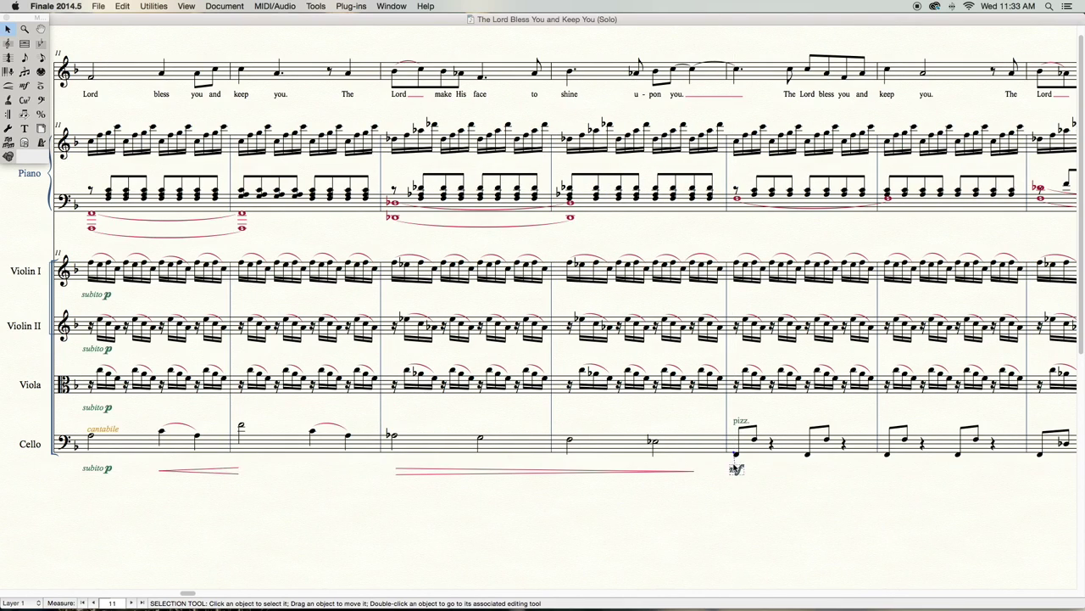
Step: Align the f markings of the four string parts under the first note of measure 23
scroll(734, 458, "right", 9)
scroll(733, 455, "right", 6)
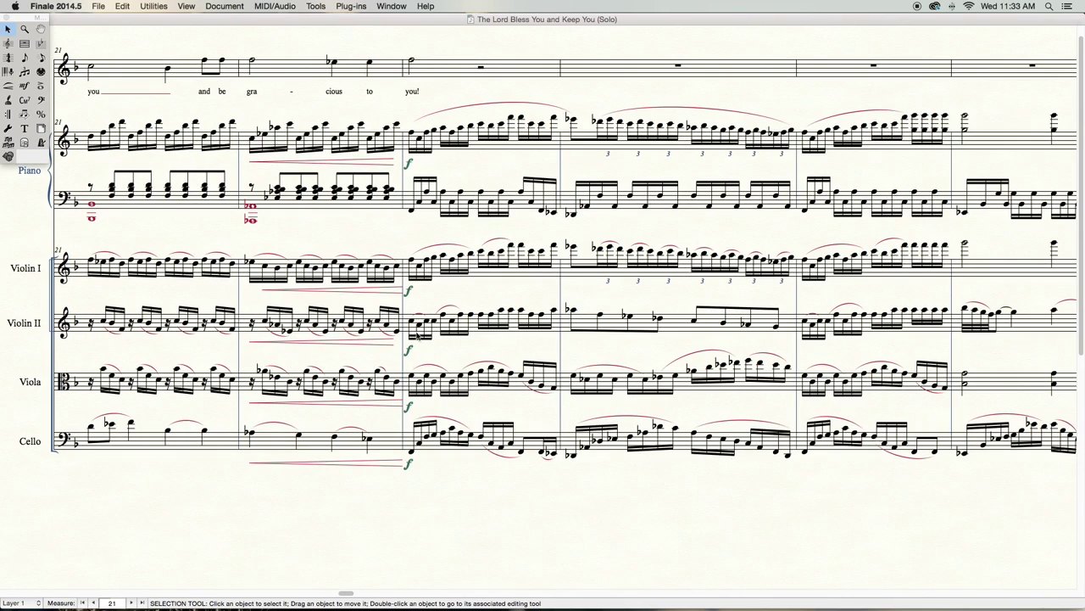
left_click_drag(409, 293, 411, 292)
left_click_drag(408, 350, 410, 351)
left_click(410, 406)
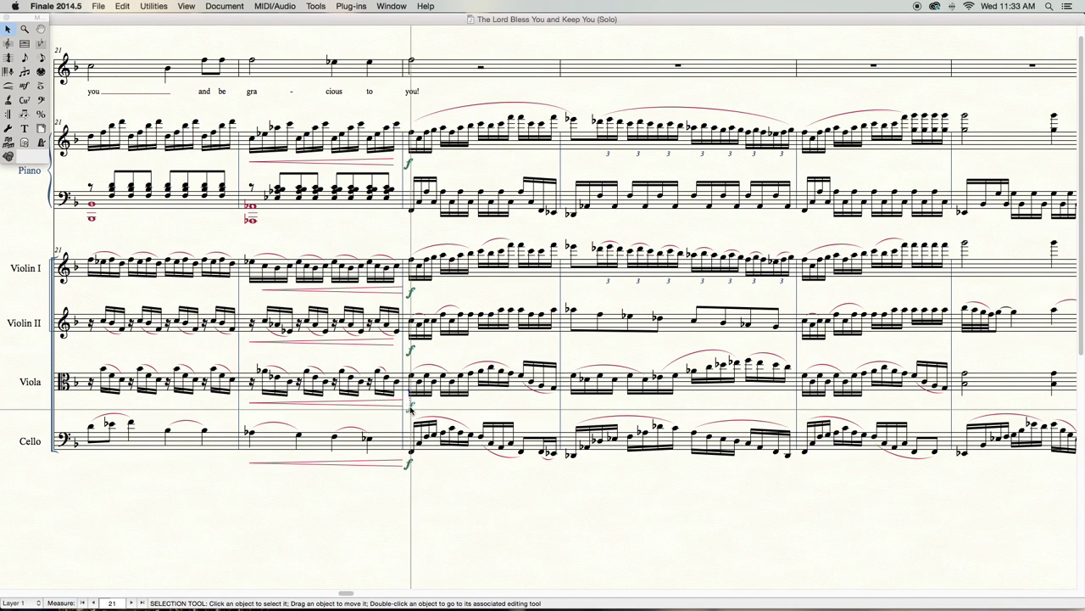
left_click(410, 466)
Step: Adjust the string crescendo hairpins in measure 22 so their ends and heights line up with the f markings
left_click(397, 463)
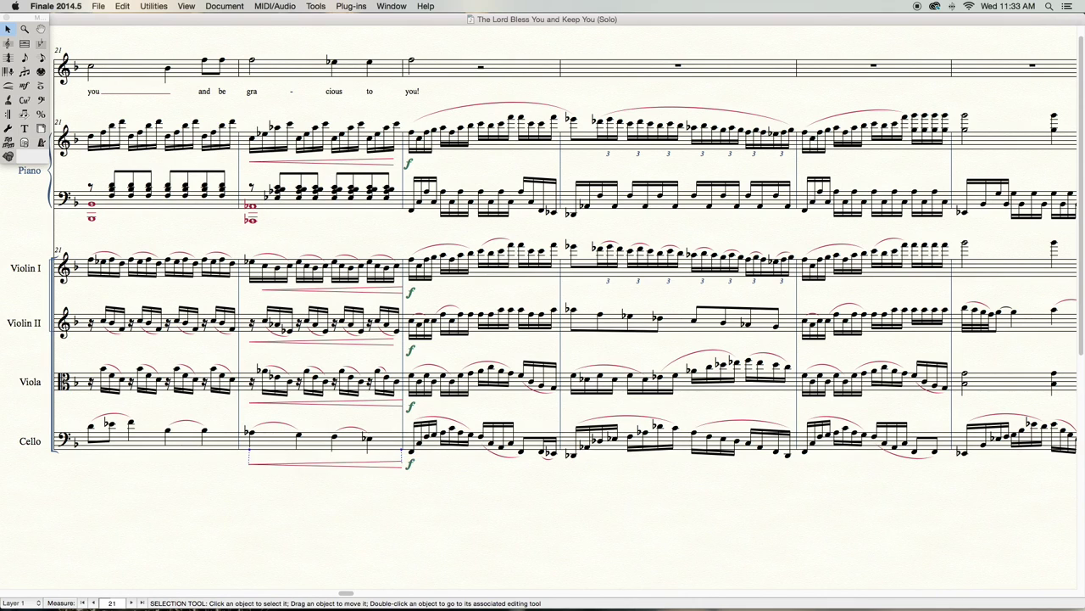
left_click_drag(381, 405, 379, 409)
mouse_move(380, 342)
left_mouse_down()
mouse_move(374, 349)
mouse_move(398, 347)
left_mouse_up()
double_click(374, 349)
left_click_drag(333, 290, 318, 293)
left_click_drag(387, 292, 399, 293)
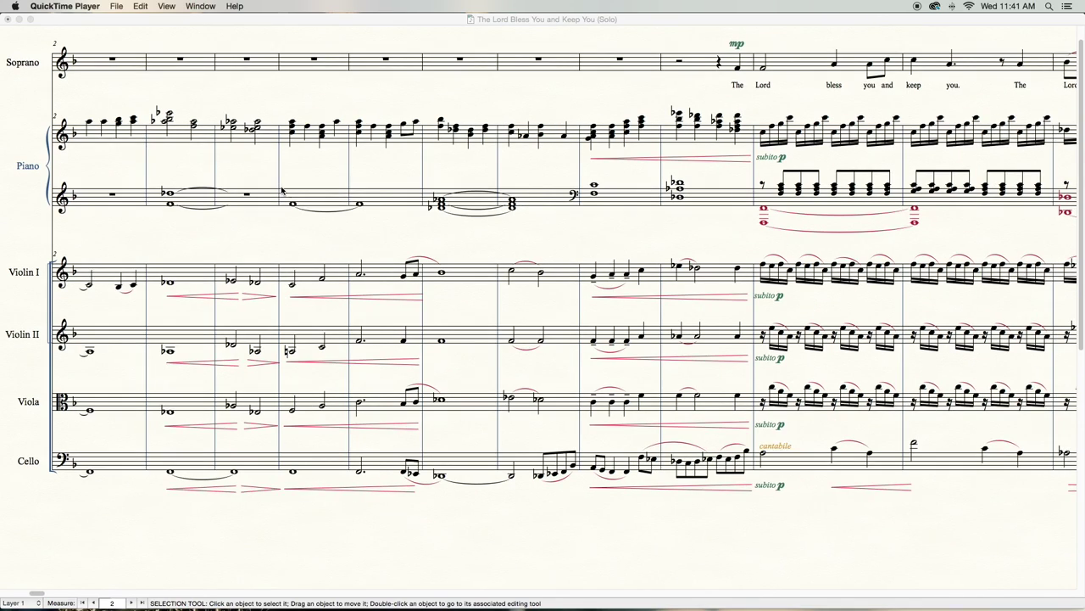
Step: Switch the score back to Page View
scroll(285, 191, "right", 2)
scroll(644, 335, "right", 4)
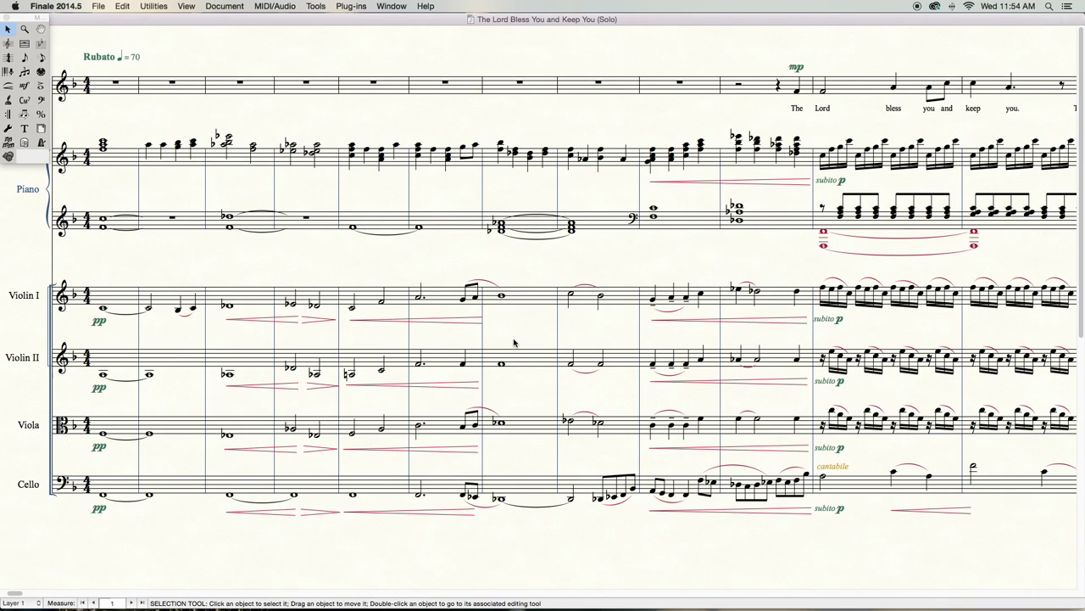
key("super+e")
left_click(187, 6)
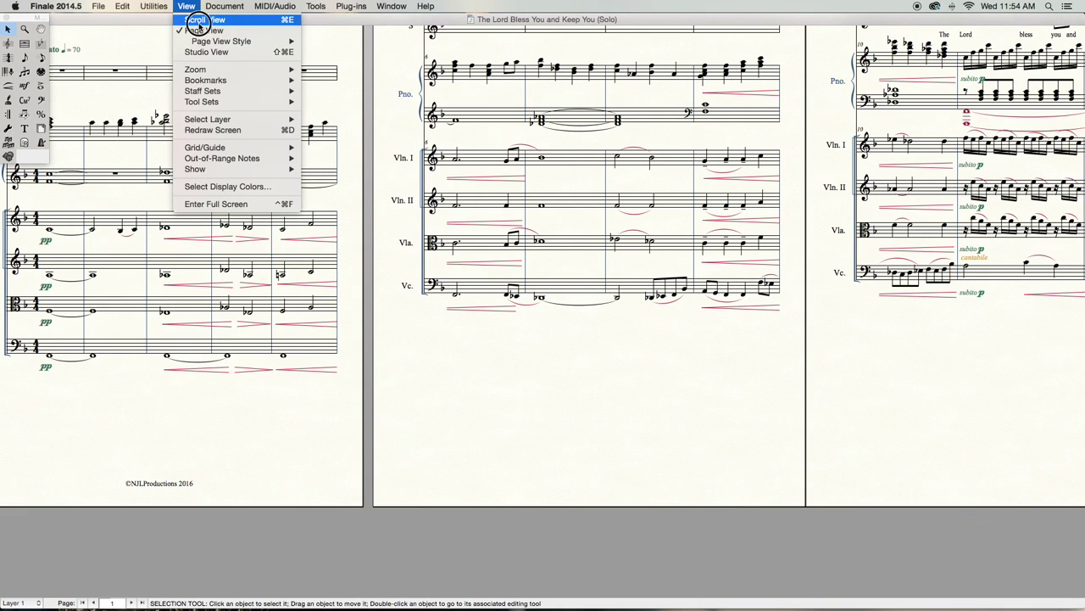
left_click(200, 20)
key("super+e")
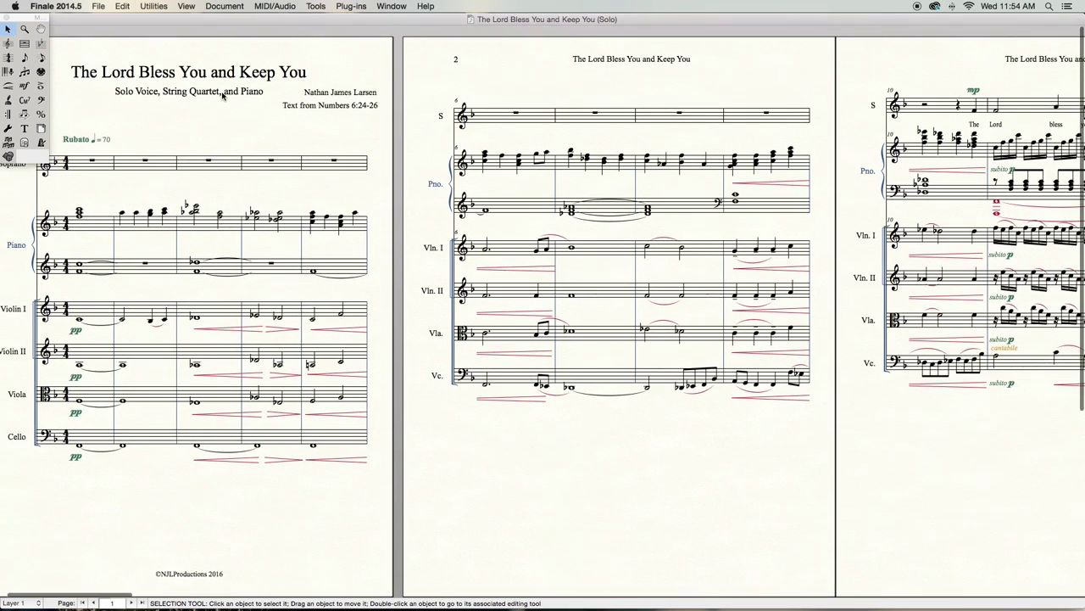
Step: Resize the pages to 85% with the Page Layout Tool for All Parts and Score, from page 1 through the end of the piece
left_click(41, 130)
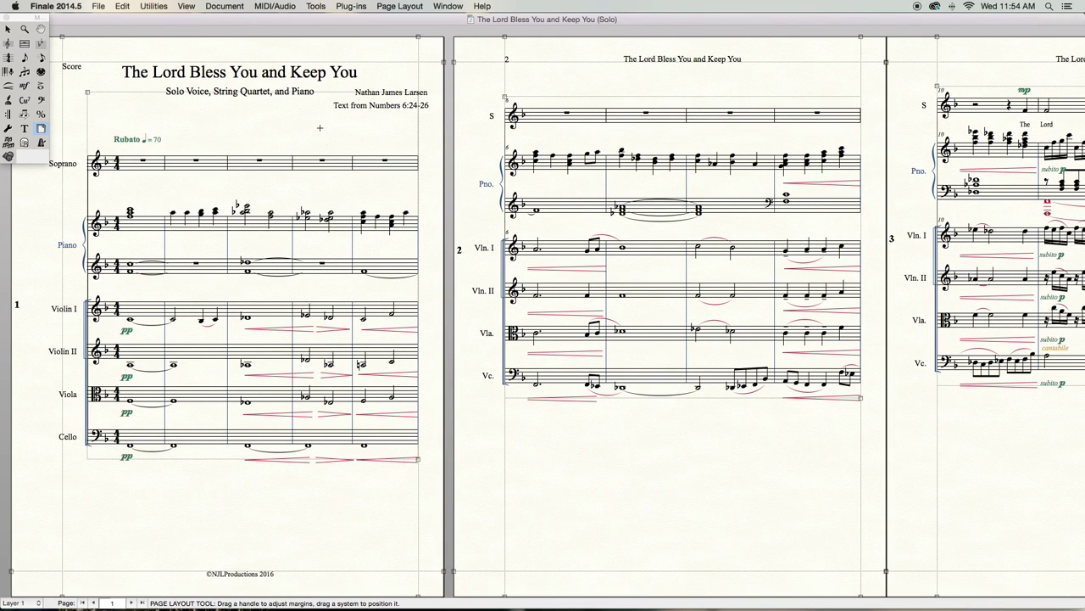
left_click(405, 6)
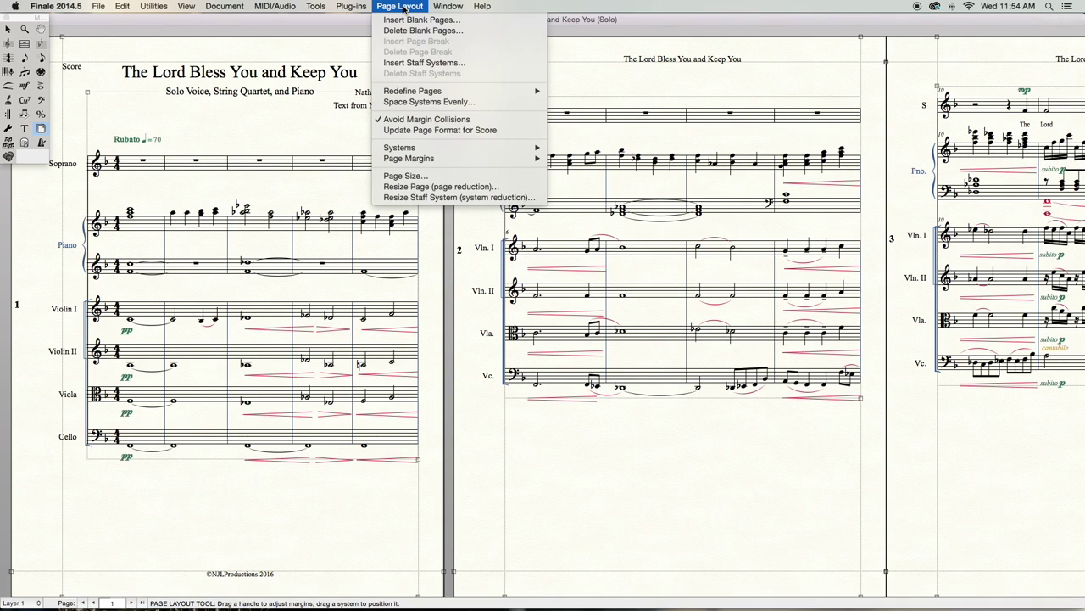
left_click(446, 188)
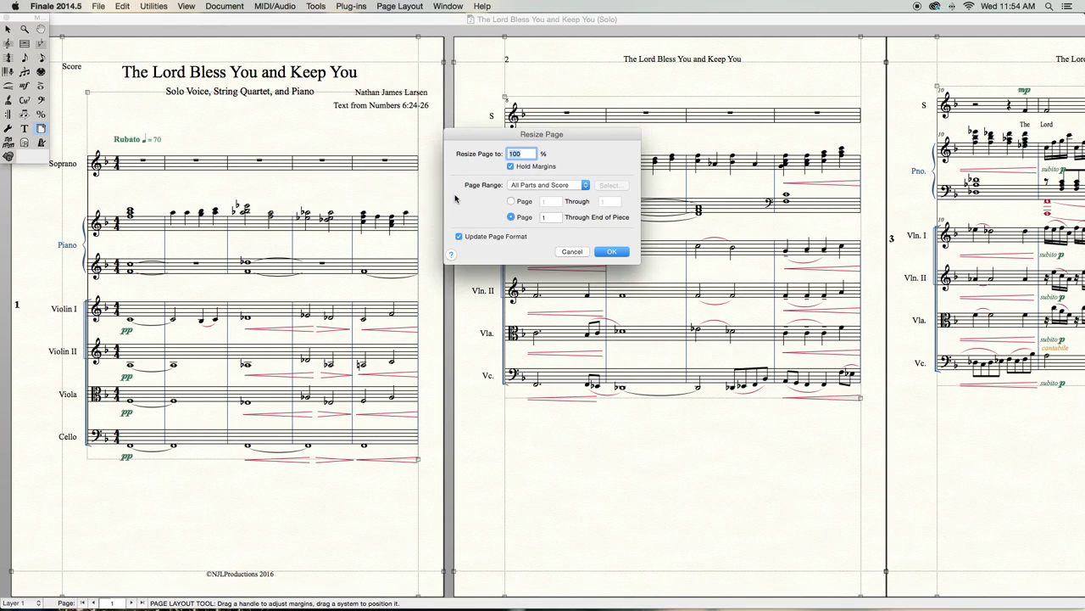
left_click_drag(540, 138, 541, 171)
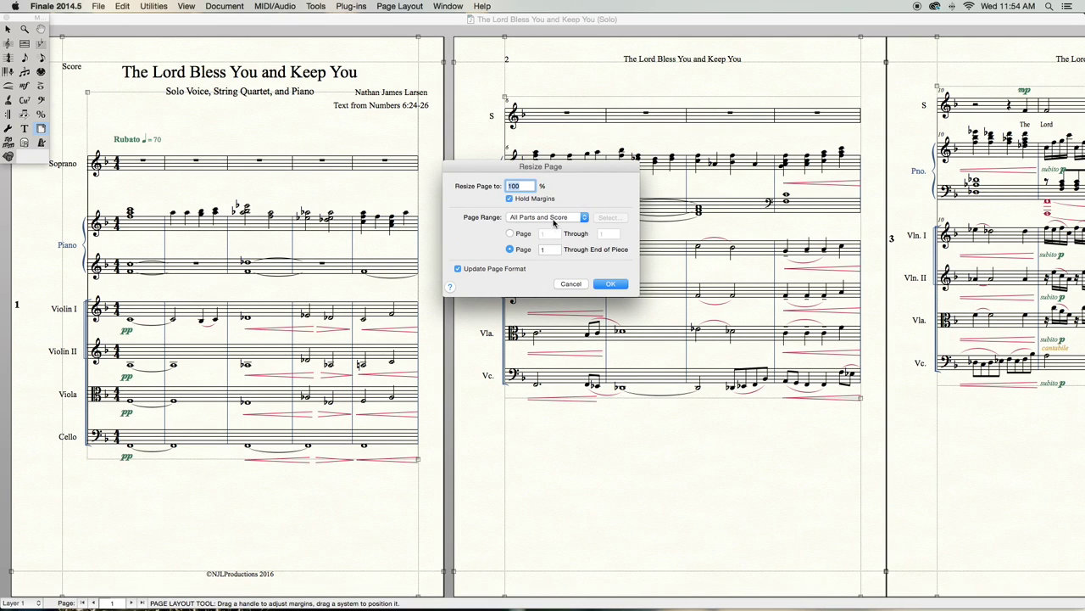
left_click(511, 250)
left_click(510, 249)
left_click(512, 250)
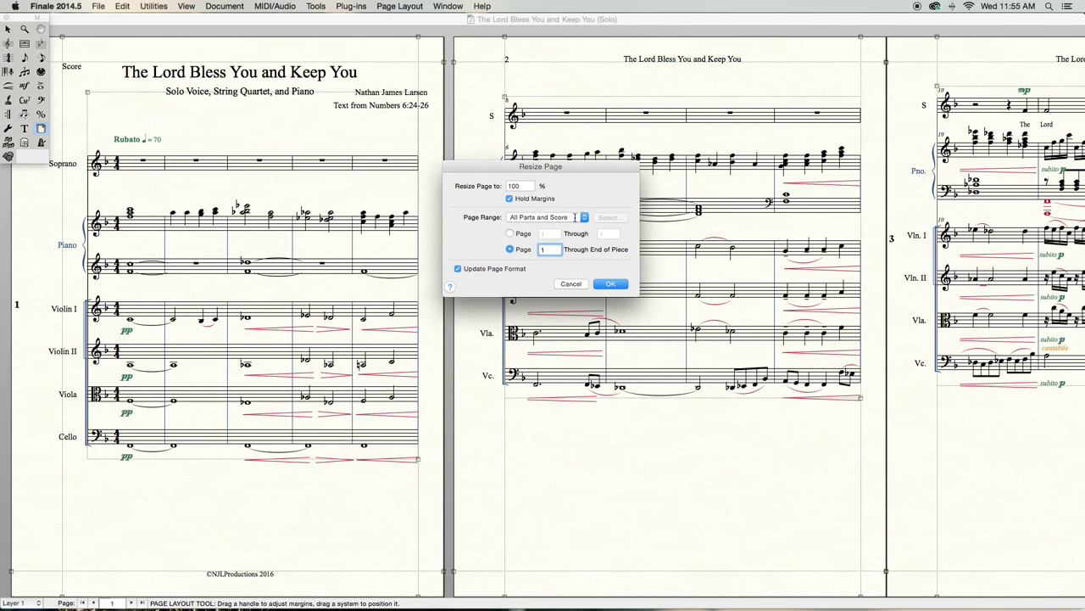
double_click(528, 184)
left_click(610, 286)
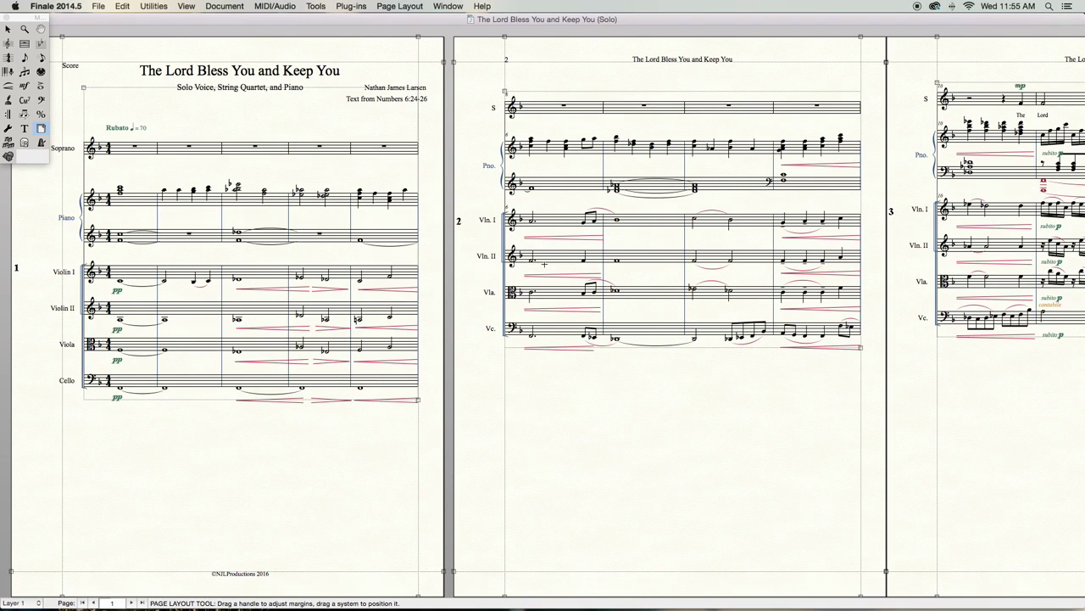
Step: Shrink the pages further with Resize Page, applied to All Parts and Score from page 1 through the end of the piece
left_click(396, 5)
left_click(437, 186)
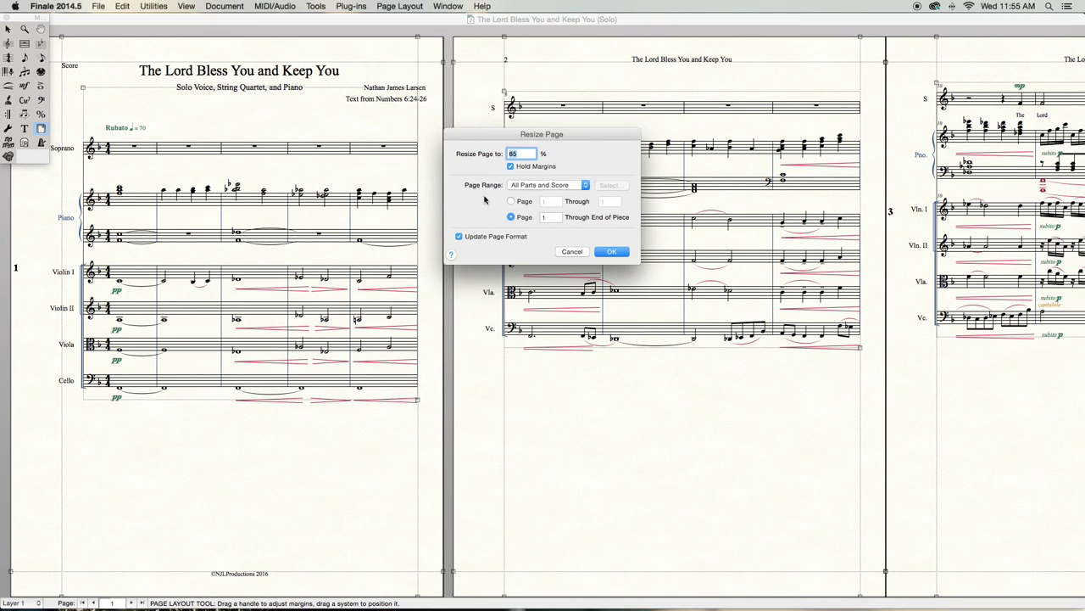
left_click(547, 185)
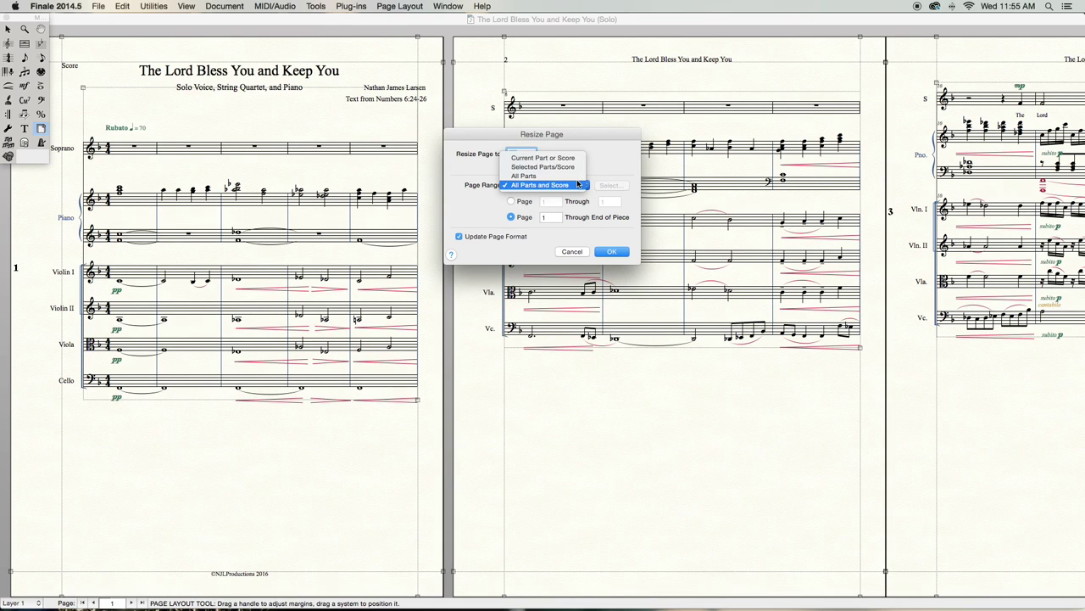
left_click(579, 184)
left_click(611, 251)
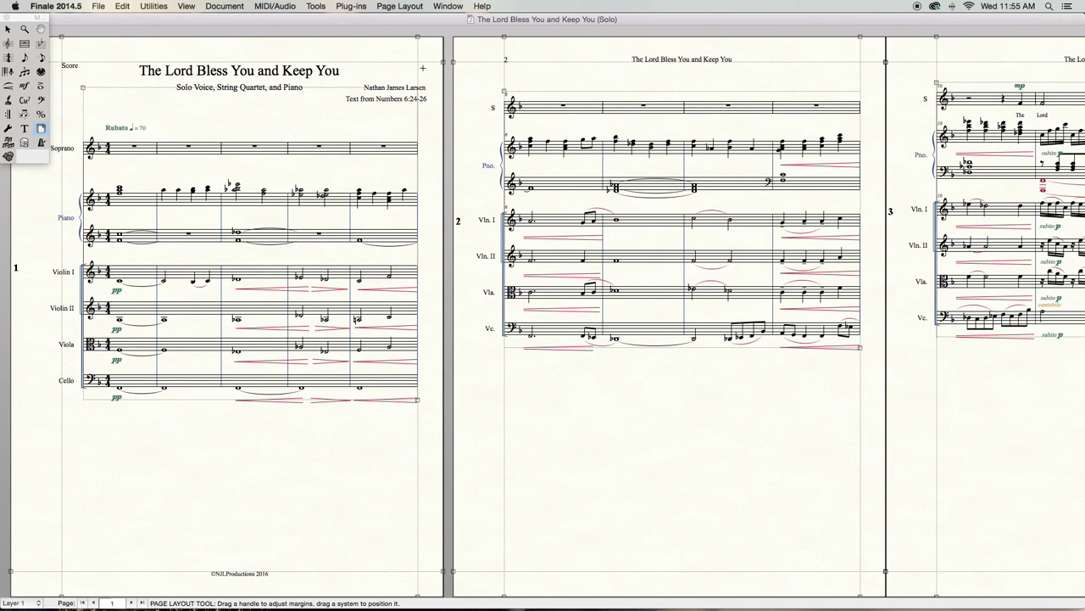
left_click(418, 7)
left_click(457, 181)
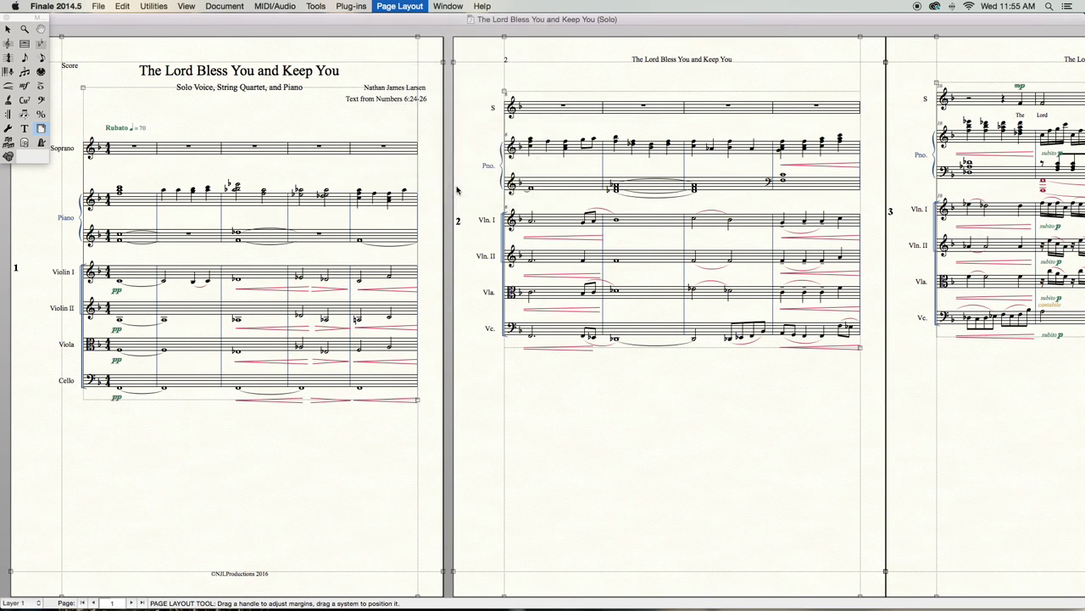
key("Return")
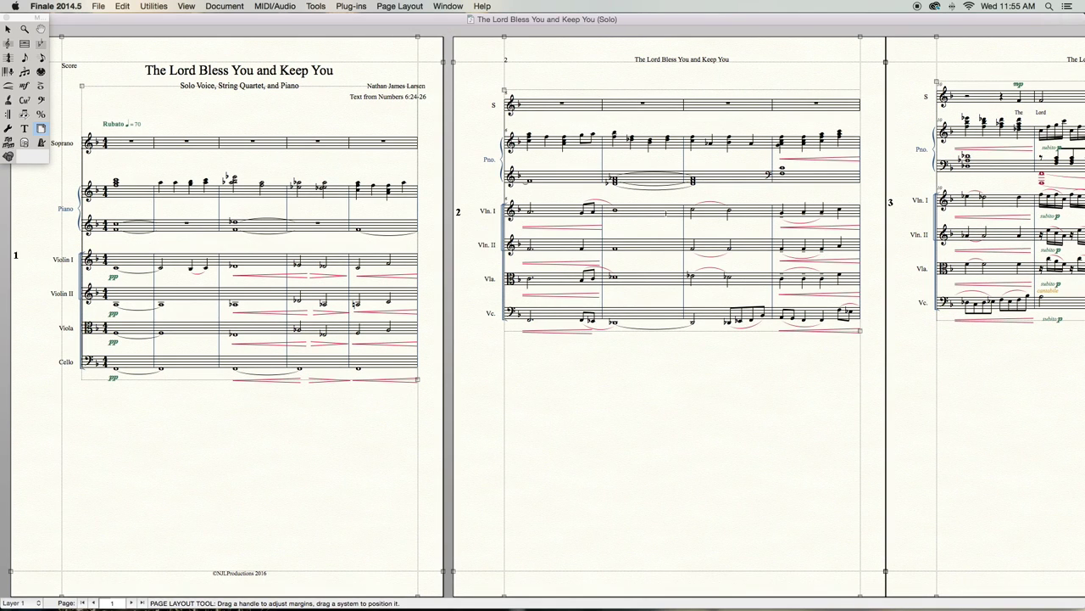
Step: Move the systems up so that two fit on each page, keeping the first system clear below the title text
left_click_drag(666, 213, 666, 185)
left_click_drag(381, 232, 381, 185)
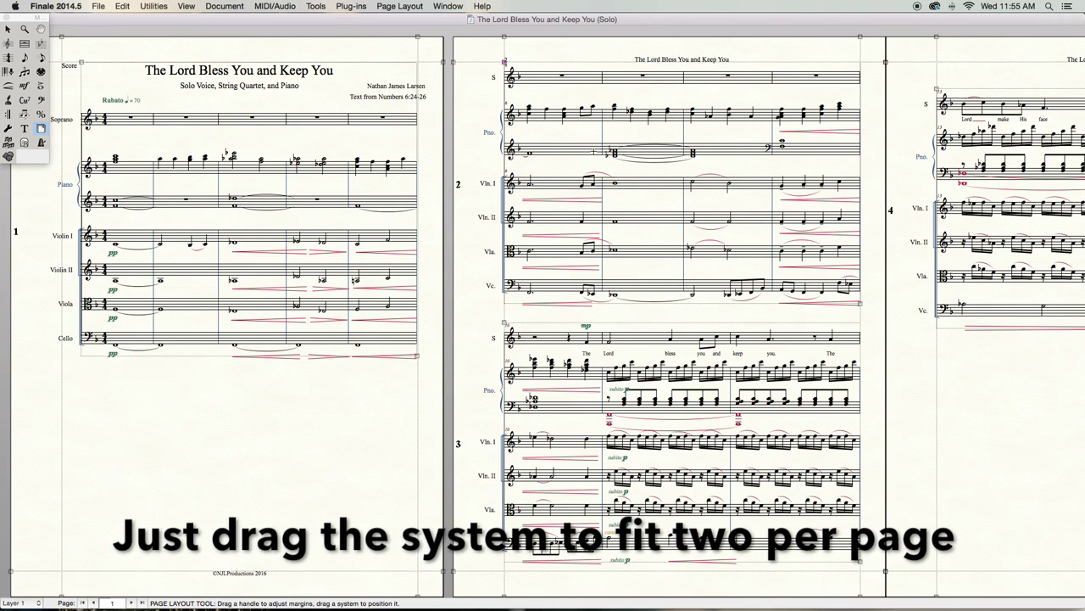
left_click_drag(594, 151, 594, 125)
left_click_drag(381, 185, 379, 200)
scroll(572, 240, "right", 3)
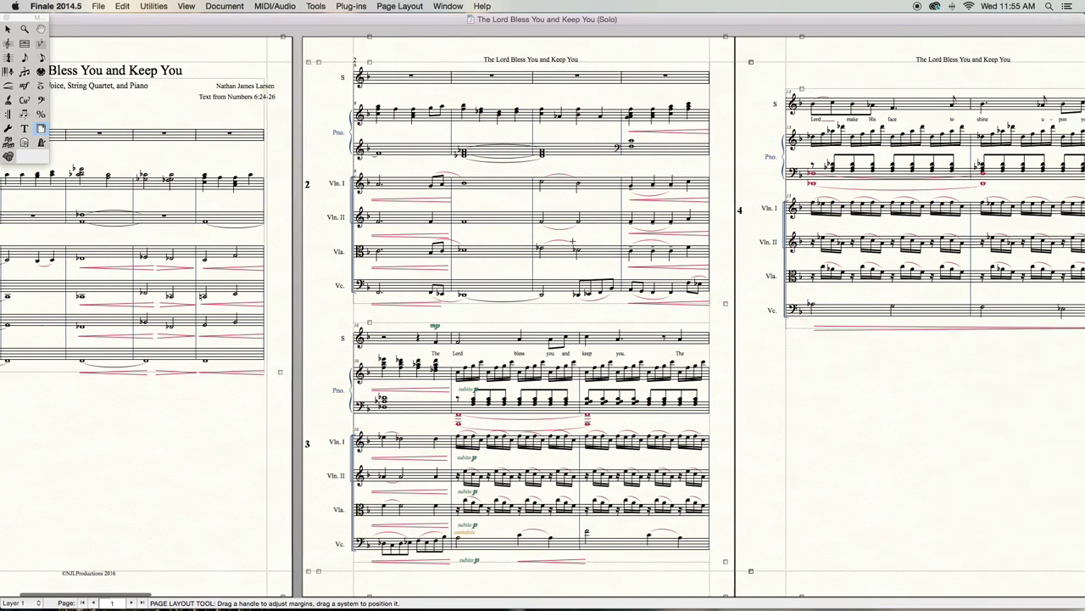
scroll(574, 243, "right", 20)
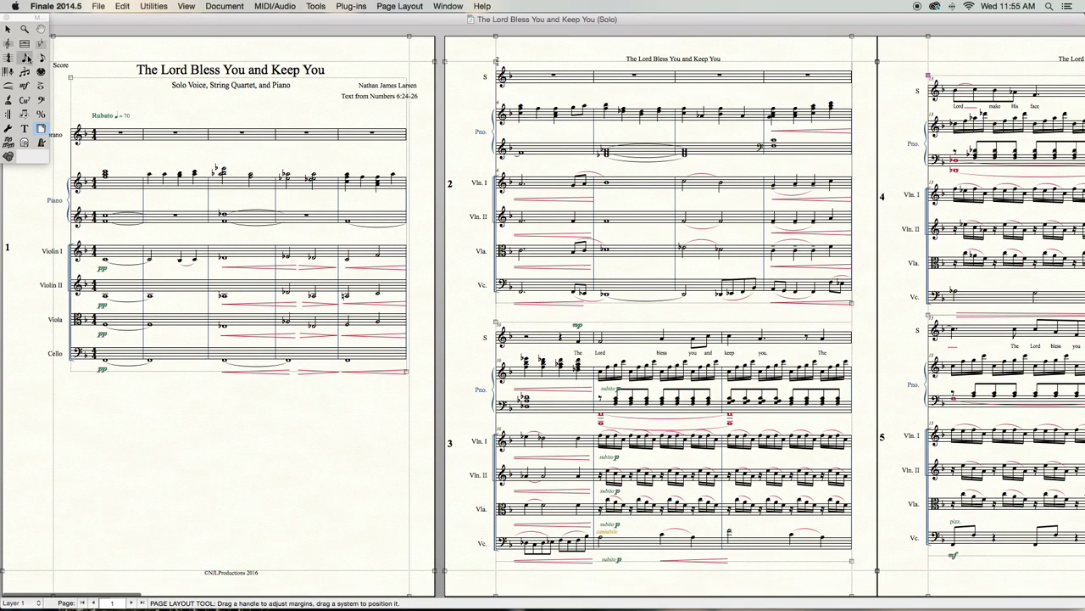
Step: Refit the music of the whole score to four measures per system with Fit Measures
left_click(23, 43)
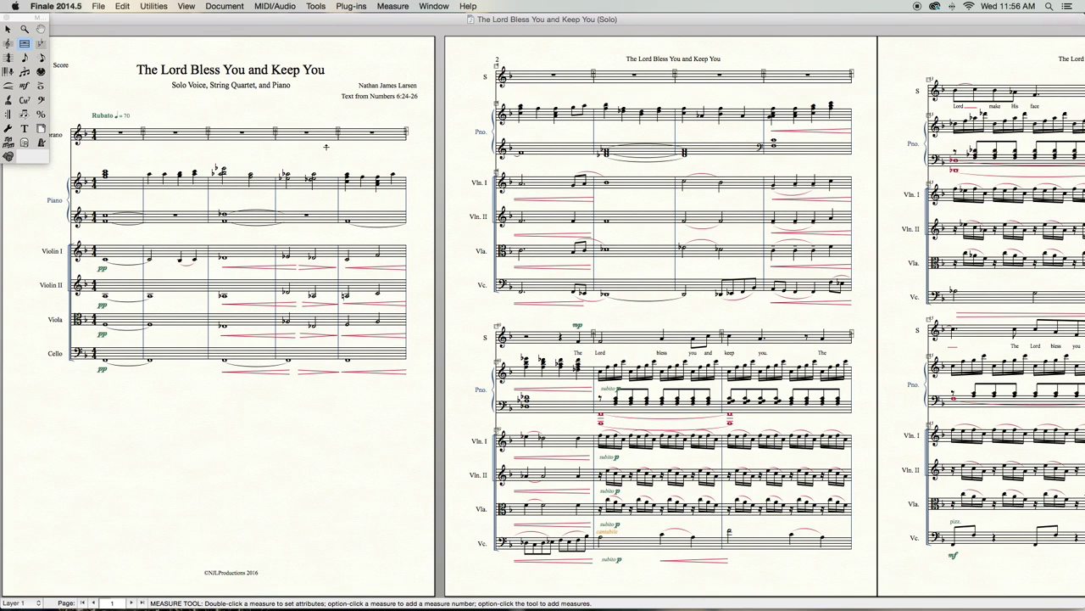
scroll(325, 146, "right", 5)
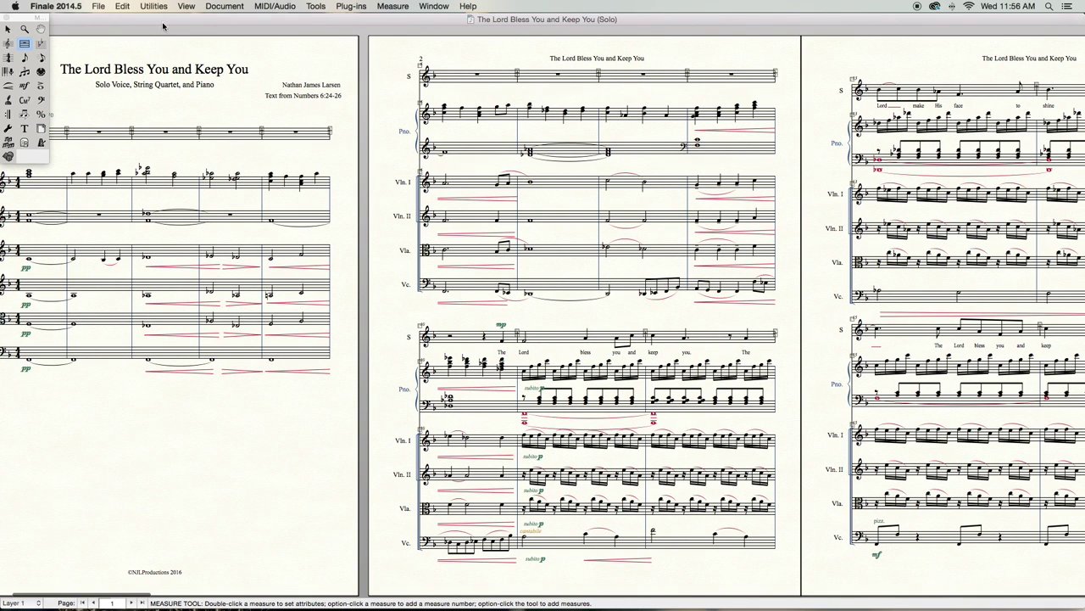
left_click(154, 9)
left_click(164, 60)
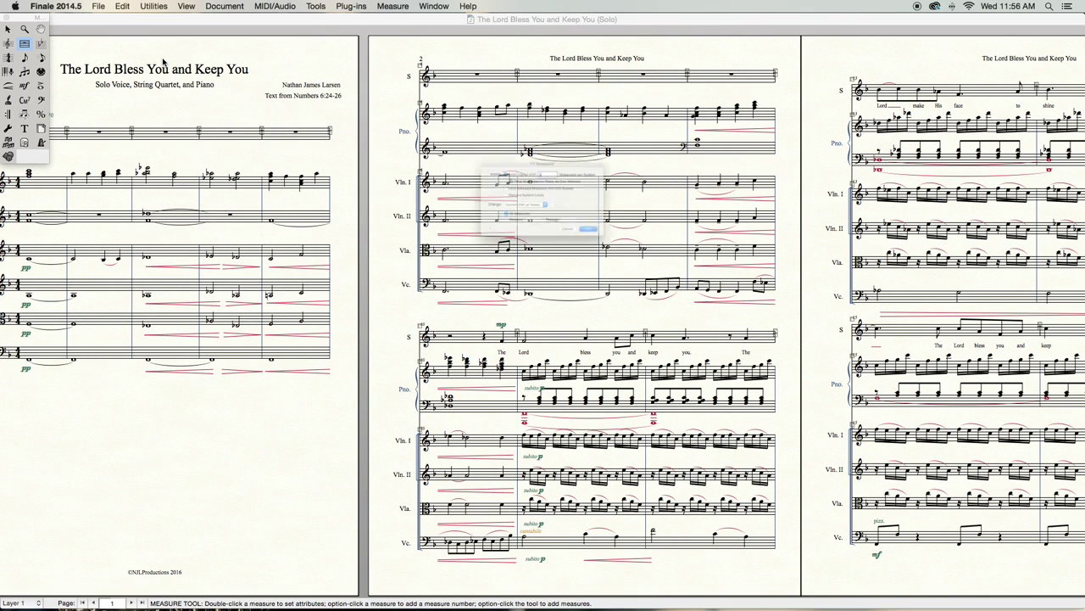
key("Return")
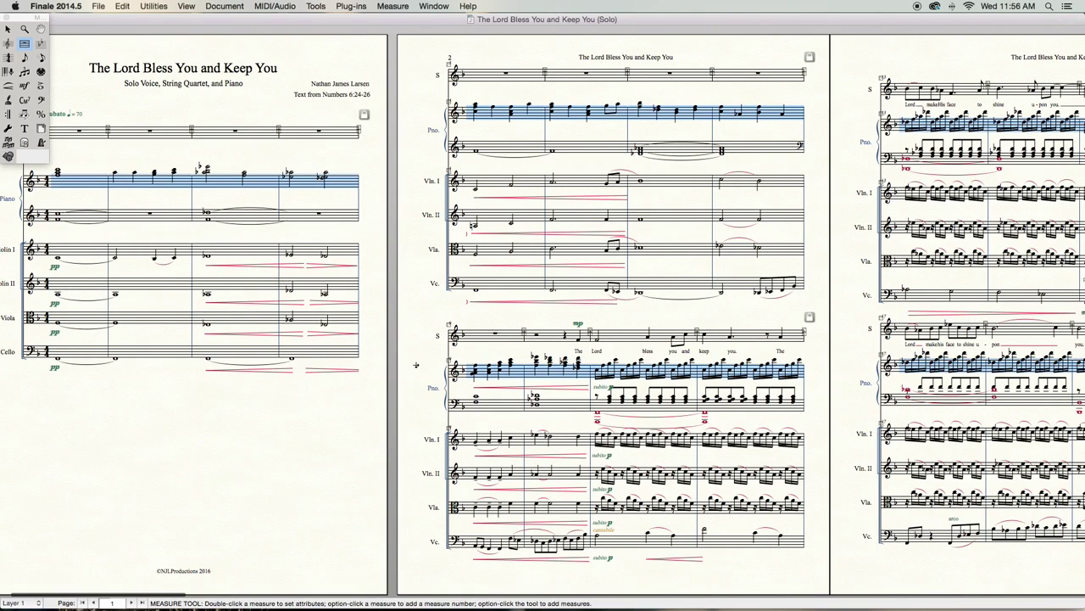
left_click(418, 277)
left_click(345, 133)
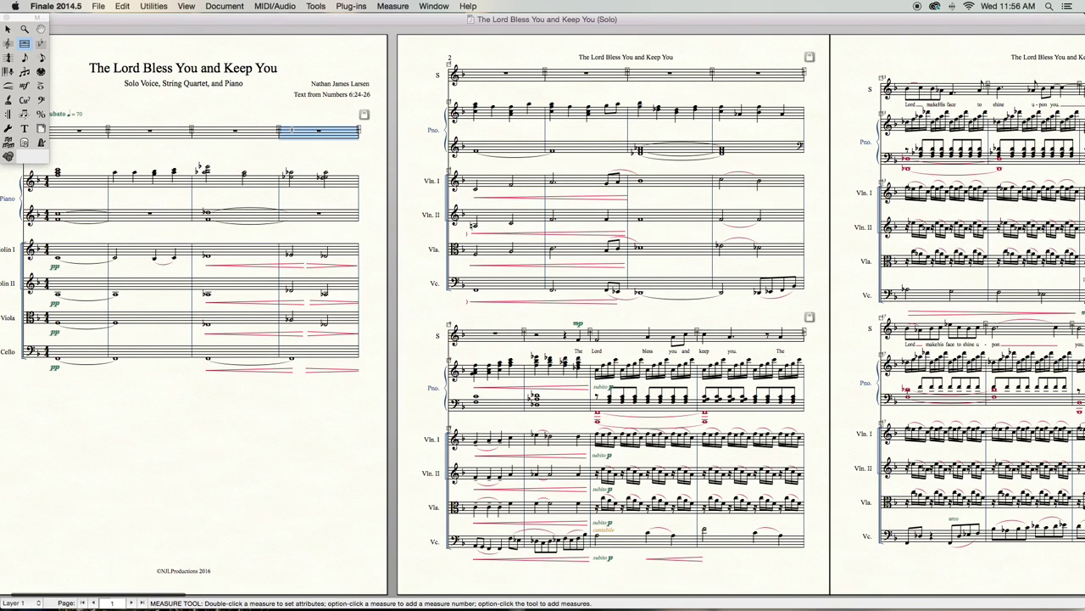
scroll(219, 147, "left", 2)
left_click(138, 134)
left_click(563, 75)
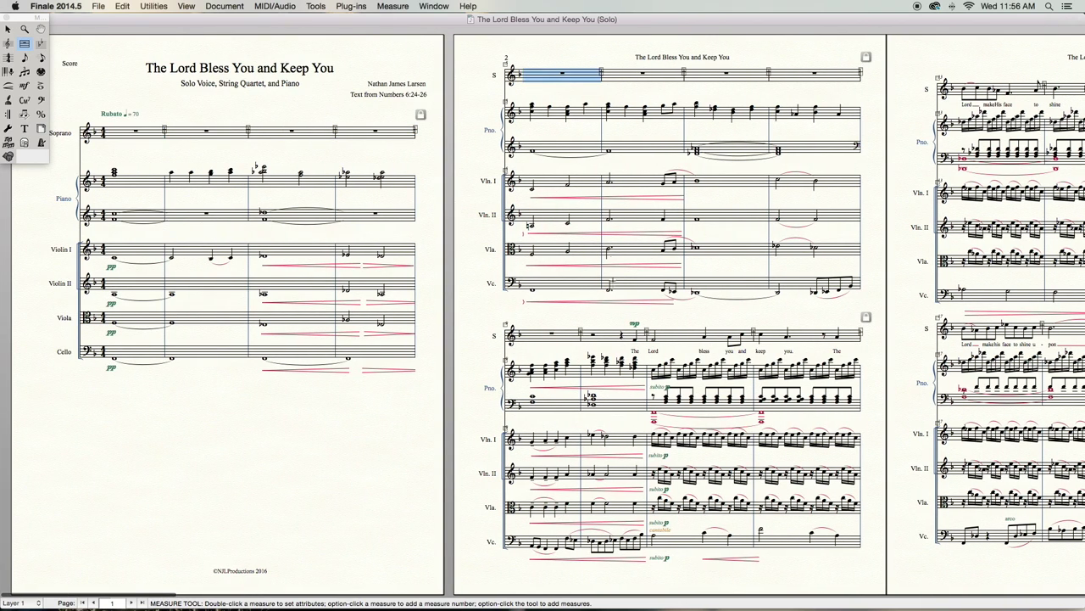
left_click(266, 156)
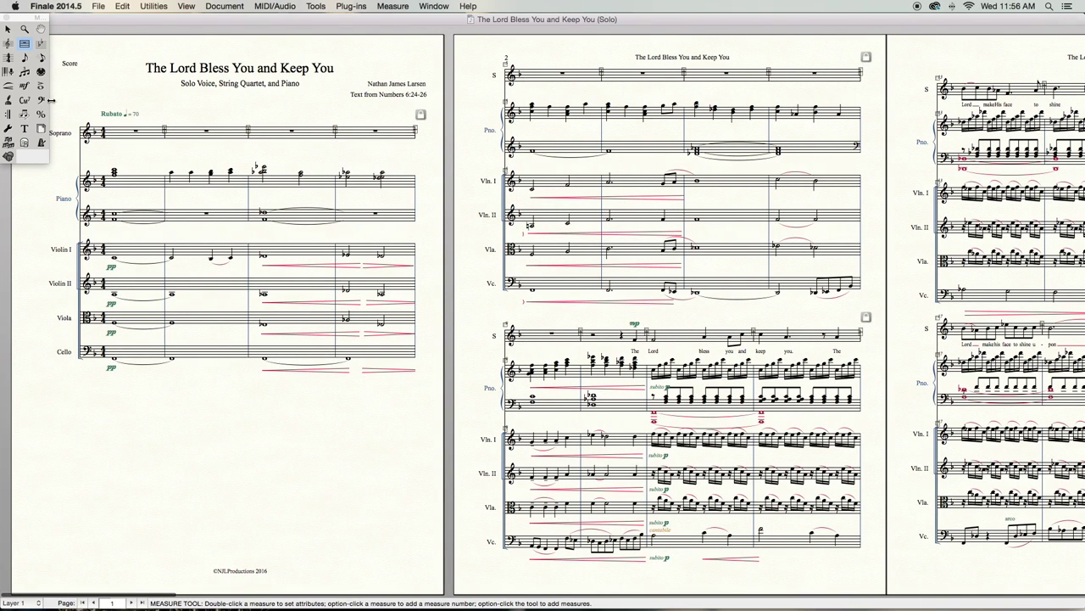
Step: Hide the empty soprano staves in the first two systems with the Staff Tool's Hide Empty Staves command
left_click(7, 43)
left_click(141, 136)
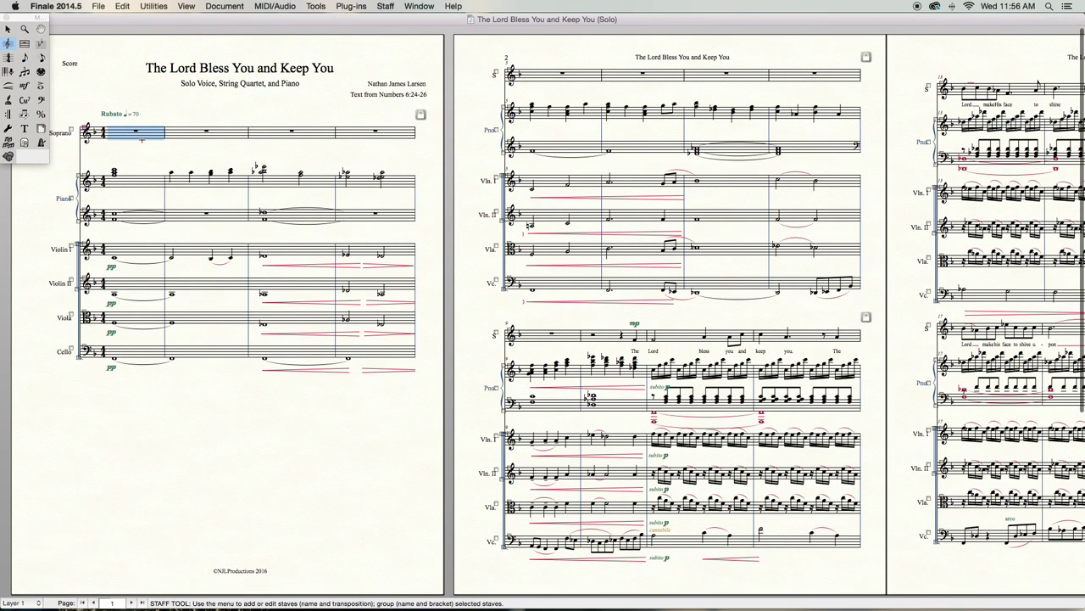
left_click(387, 6)
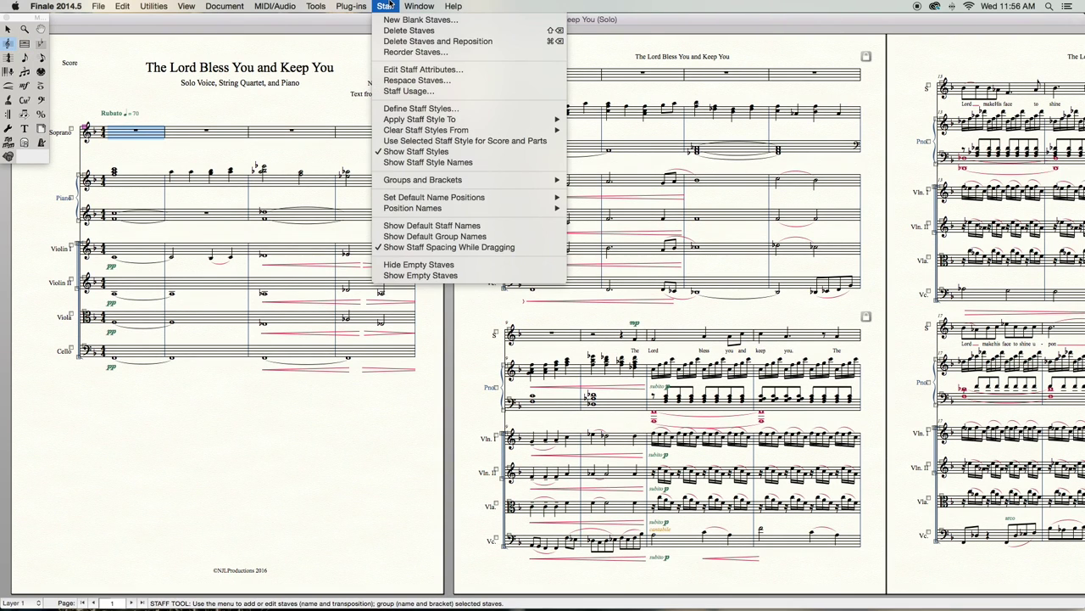
left_click(437, 264)
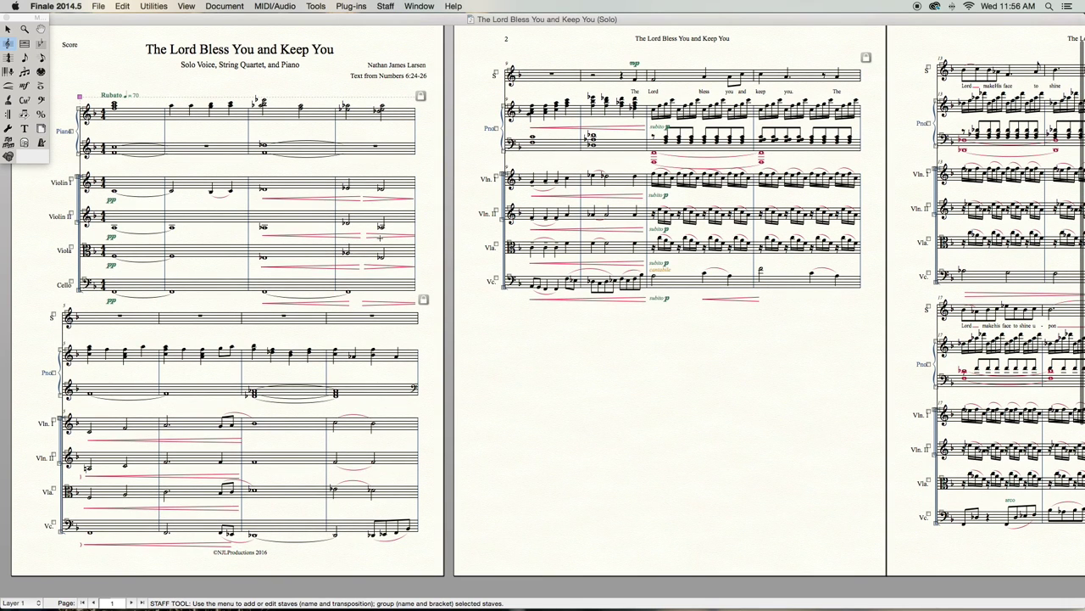
left_click(667, 73)
left_click(387, 6)
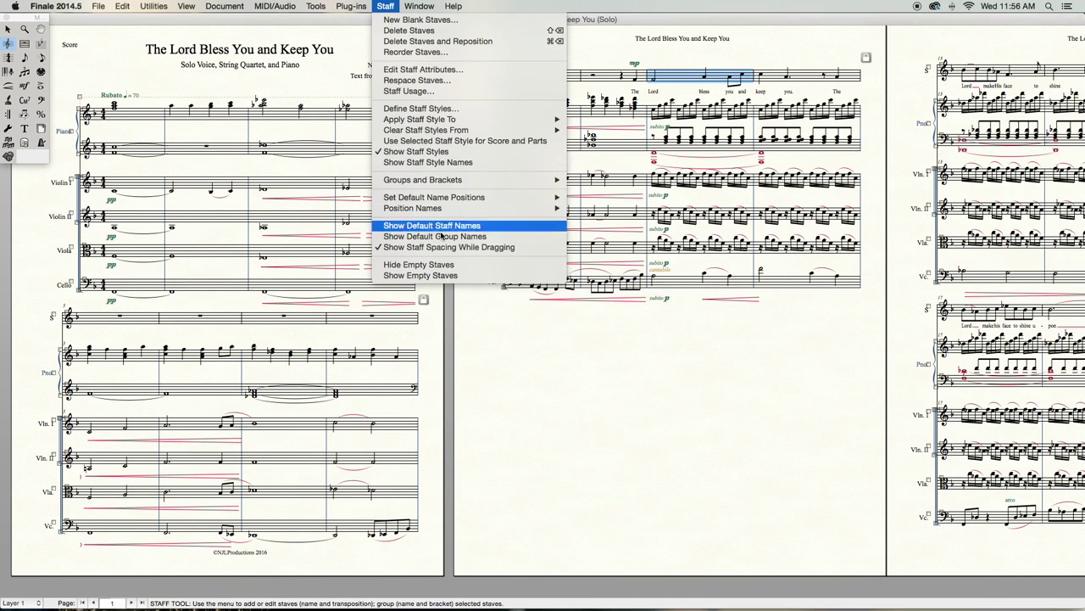
left_click(442, 264)
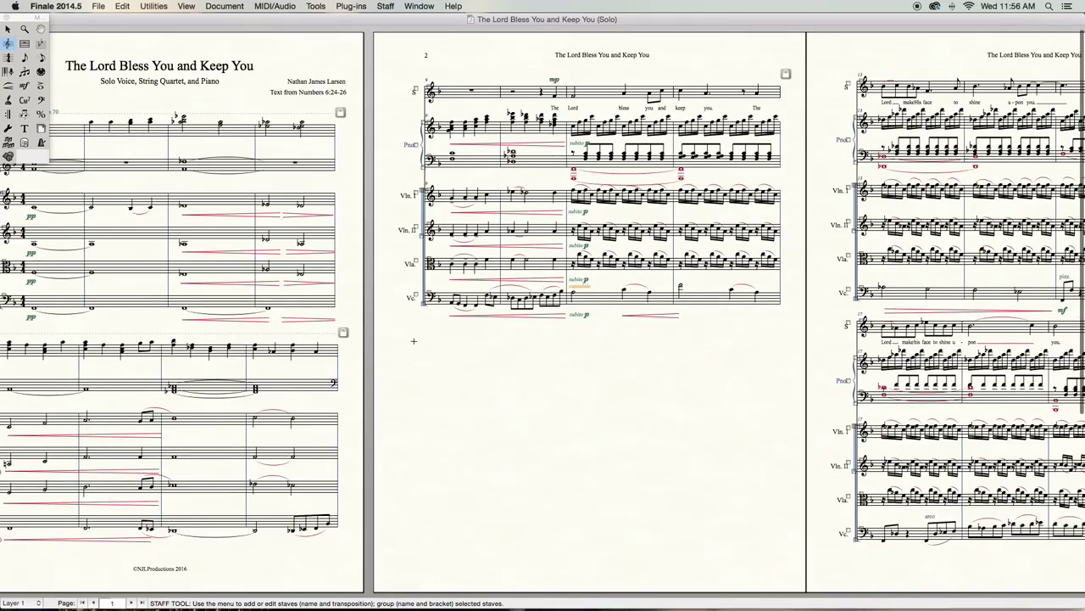
Step: Try moving measure 4 from the first system down to the second system and return it to the first with the Measure Tool
scroll(542, 314, "right", 5)
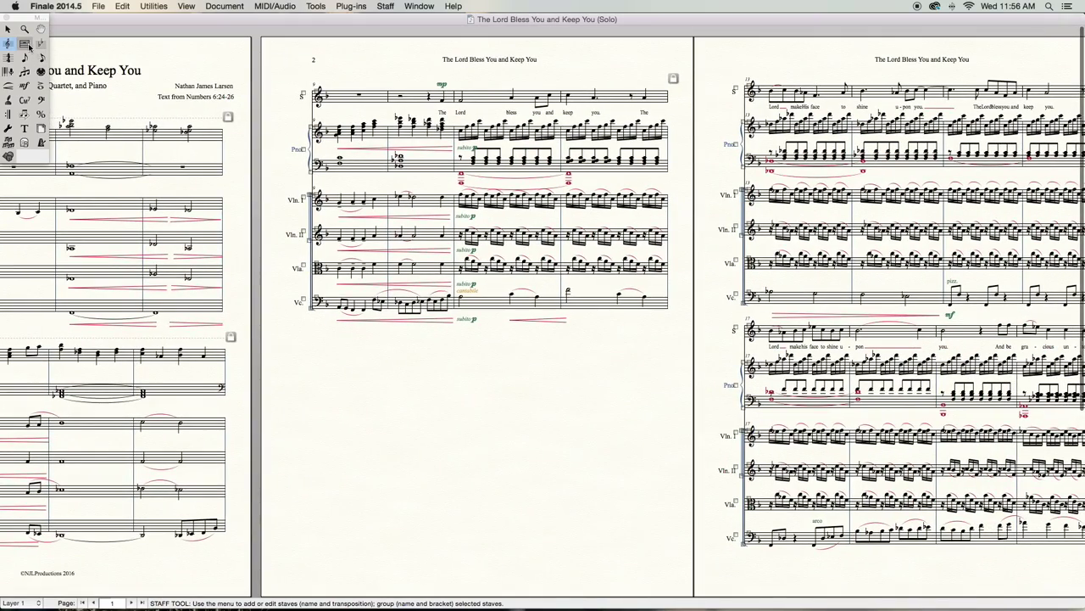
left_click(25, 42)
scroll(543, 314, "left", 4)
scroll(542, 314, "left", 1)
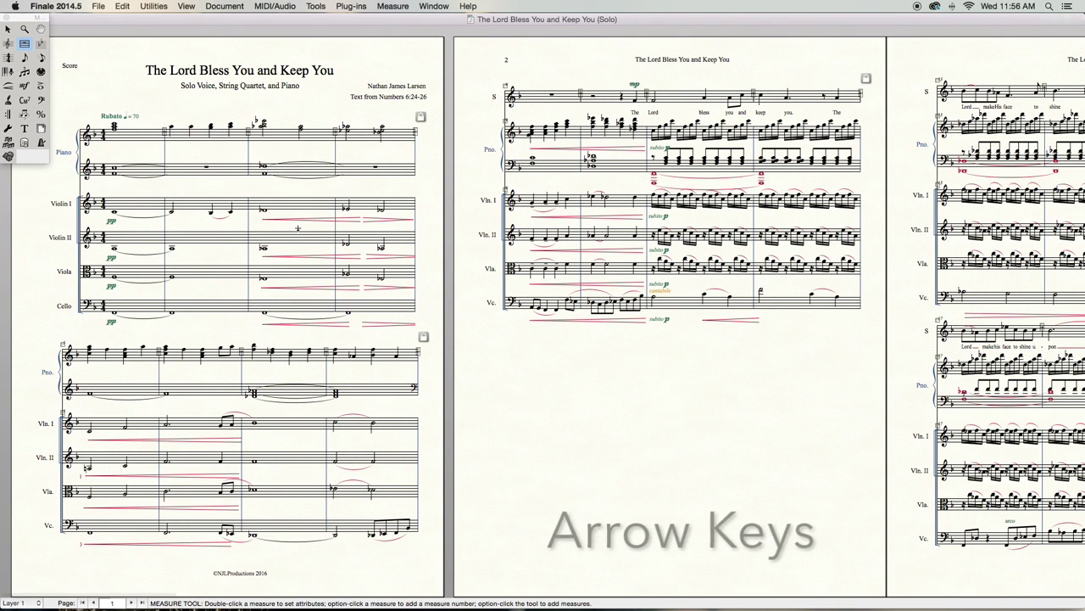
key("super+=")
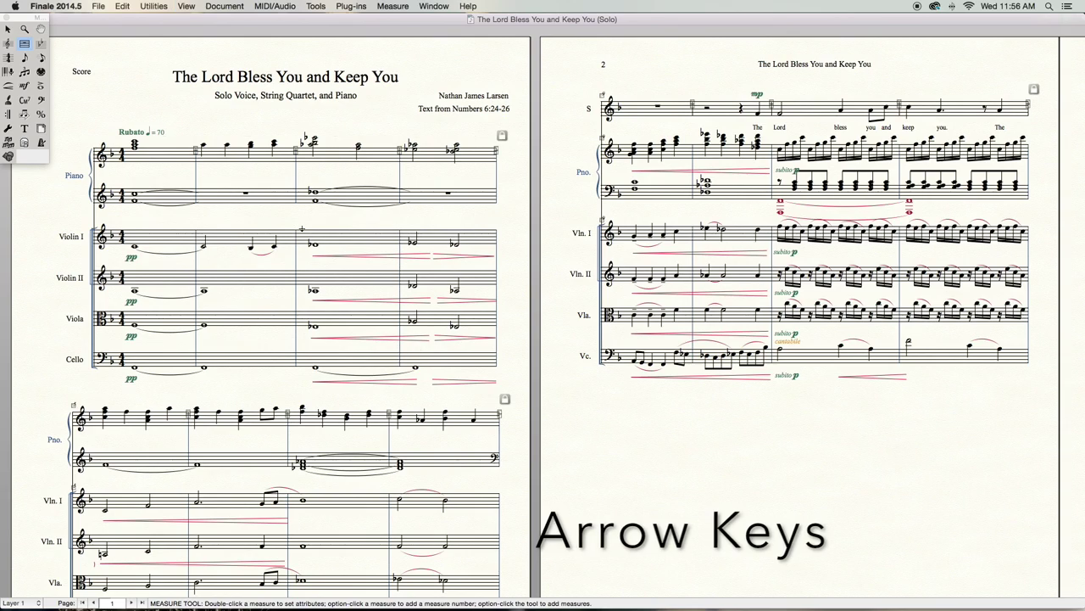
left_click(436, 201)
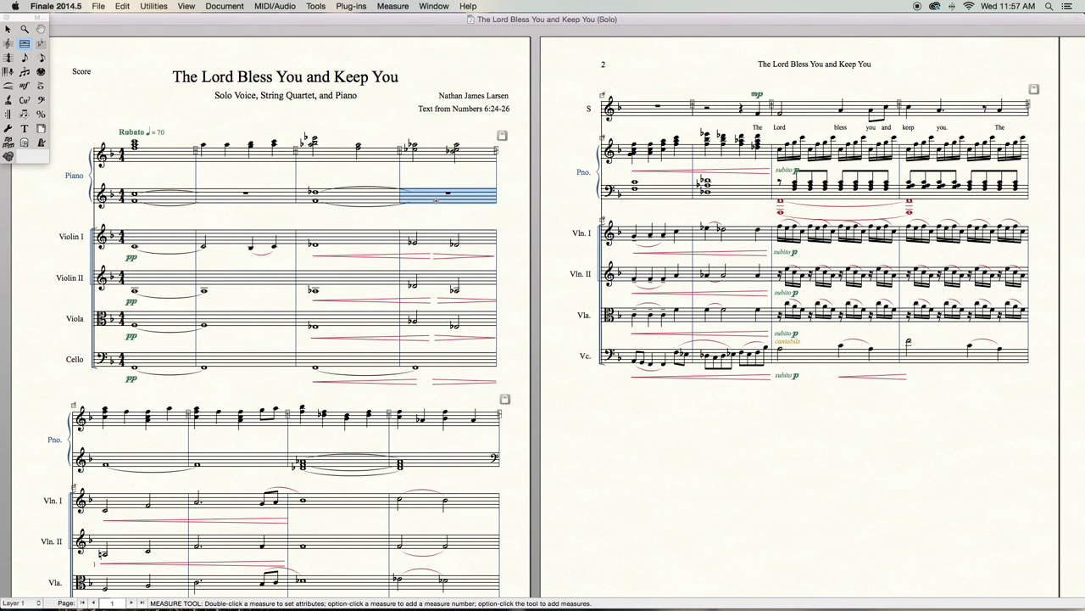
key("Down")
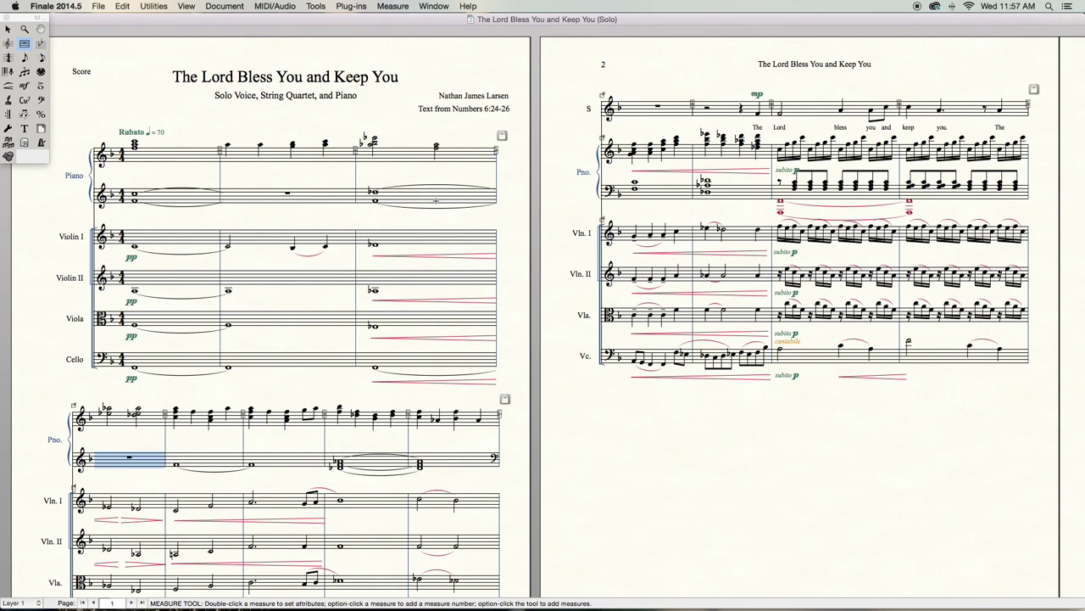
key("Up")
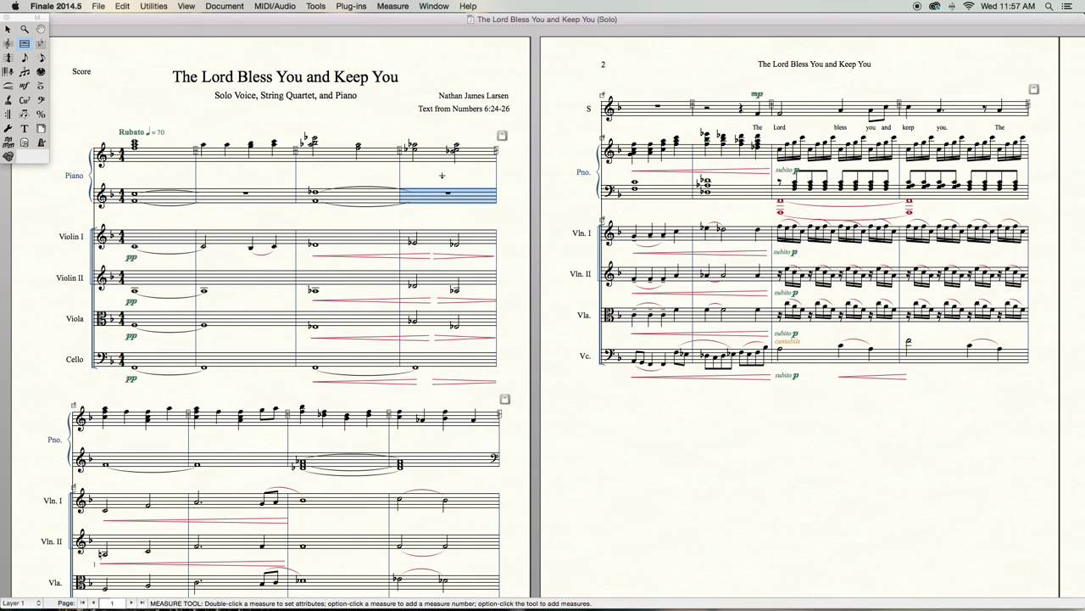
key("Escape")
Step: Move measure 12 from the end of the page 2 system to the start of the next system
scroll(442, 176, "down", 3)
scroll(443, 176, "right", 5)
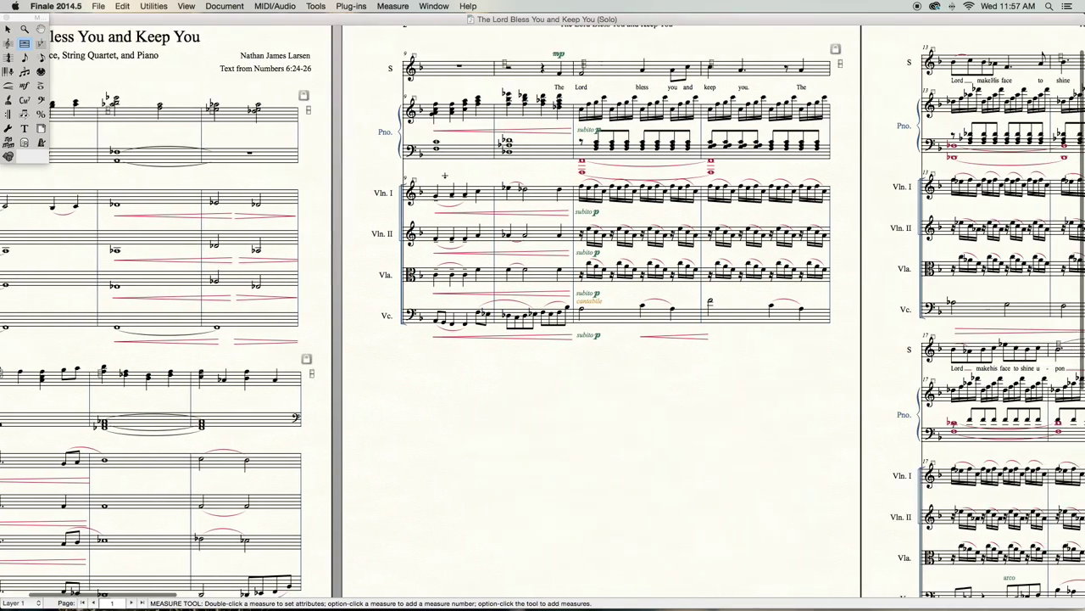
scroll(444, 176, "up", 1)
scroll(444, 176, "right", 5)
left_click(640, 181)
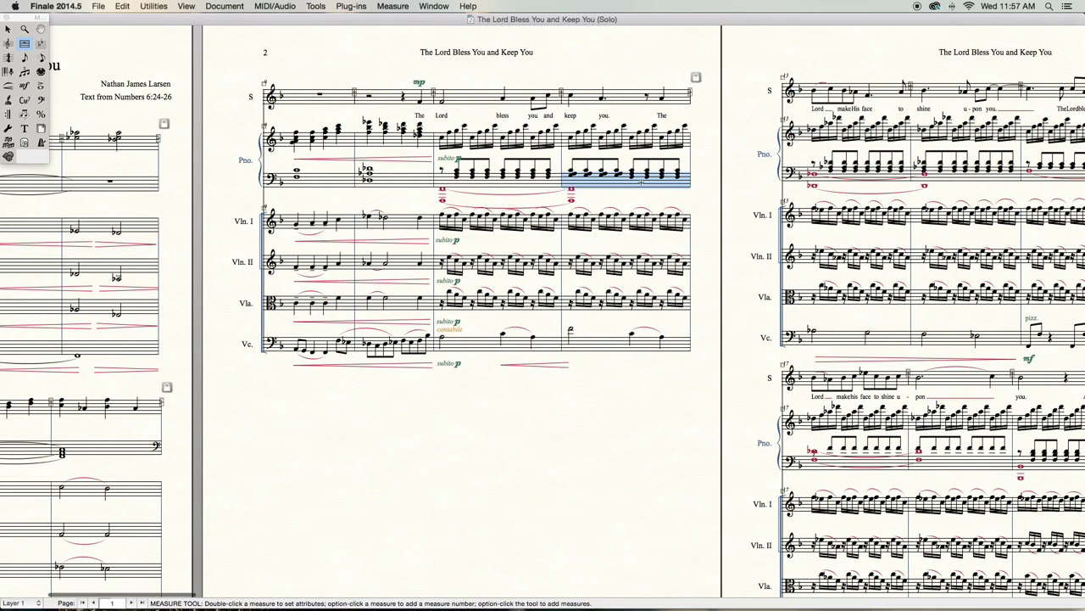
key("Down")
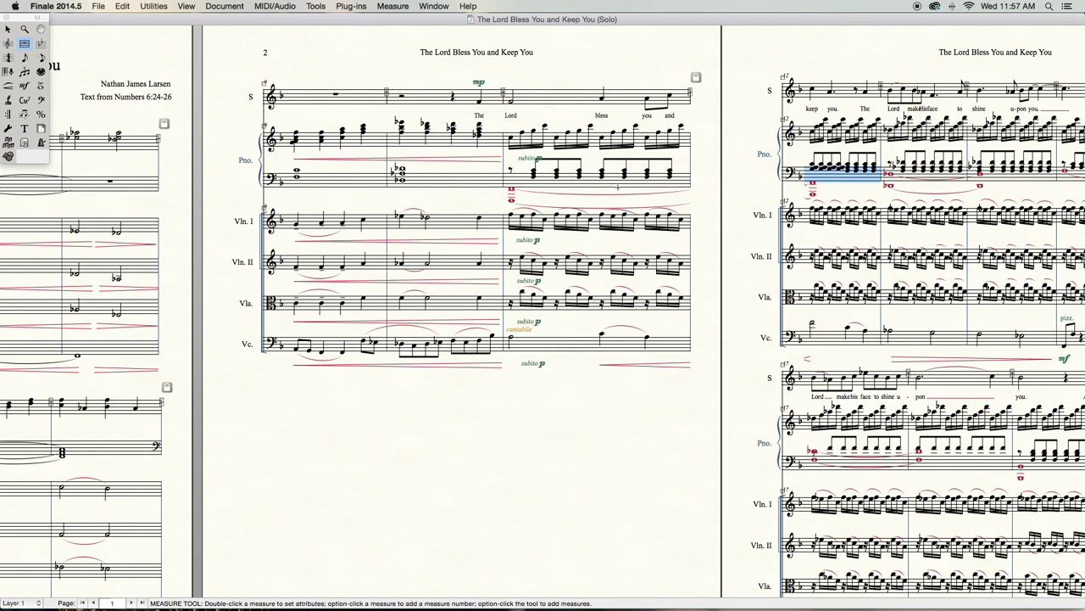
left_click(598, 178)
left_click(550, 108)
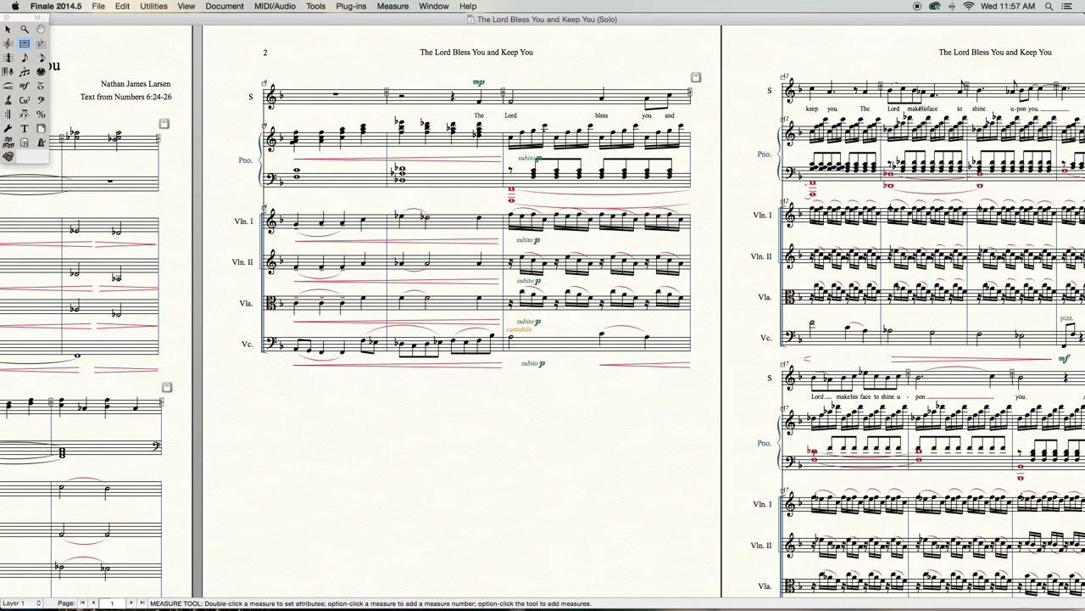
Step: Narrow measure 10 slightly by shifting its closing barline, and lower the piano's bass staff a little in the same system
left_click_drag(503, 89, 564, 91)
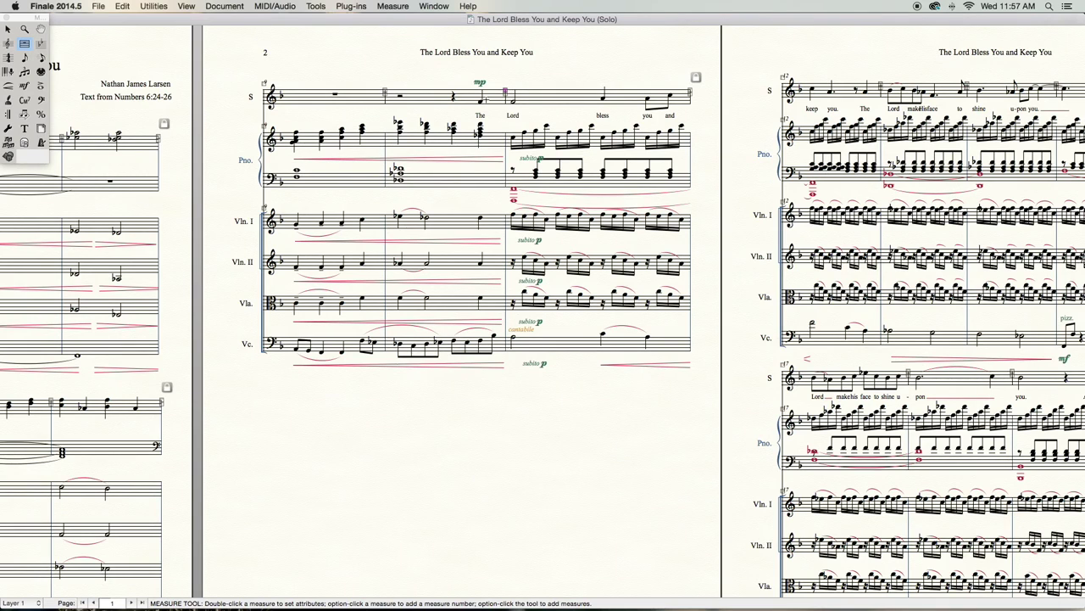
left_click_drag(505, 90, 493, 90)
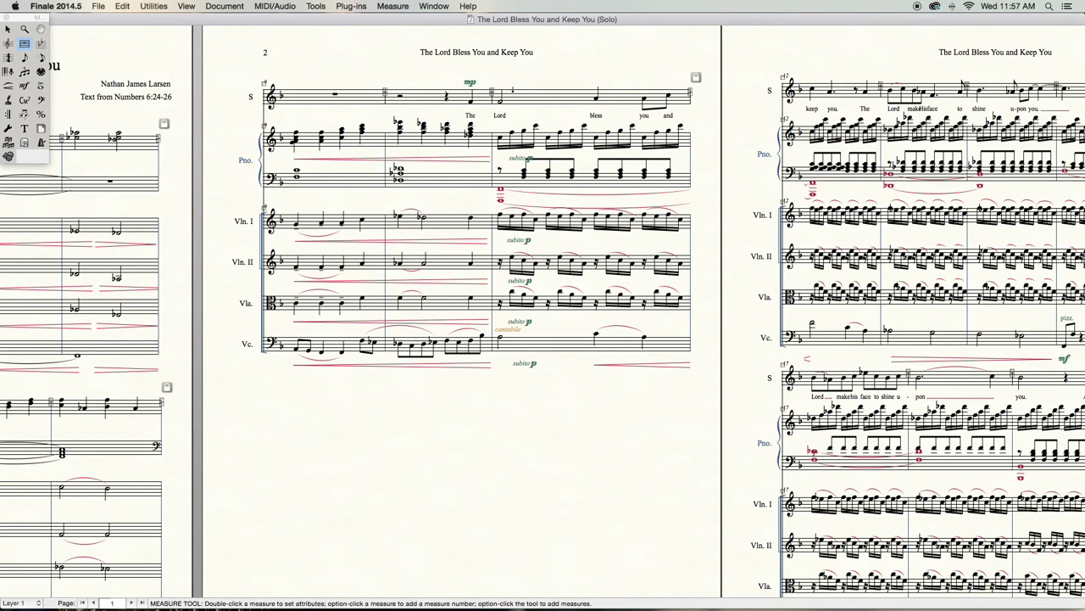
left_click(7, 43)
left_click_drag(265, 173, 268, 182)
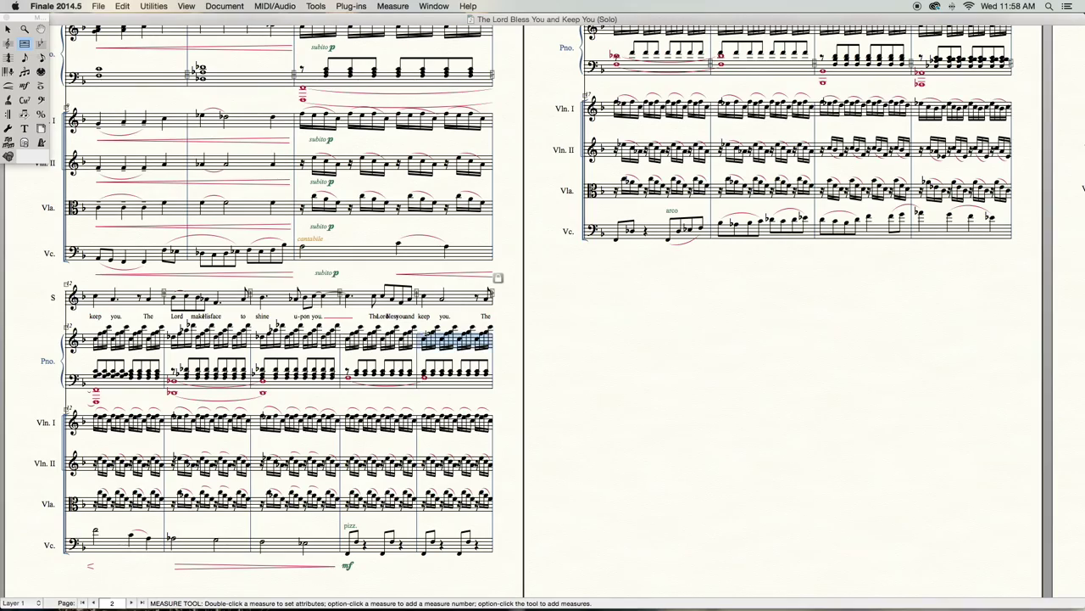
Step: Move the last two measures of page 2's lower system to the first system of page 3
key("Down")
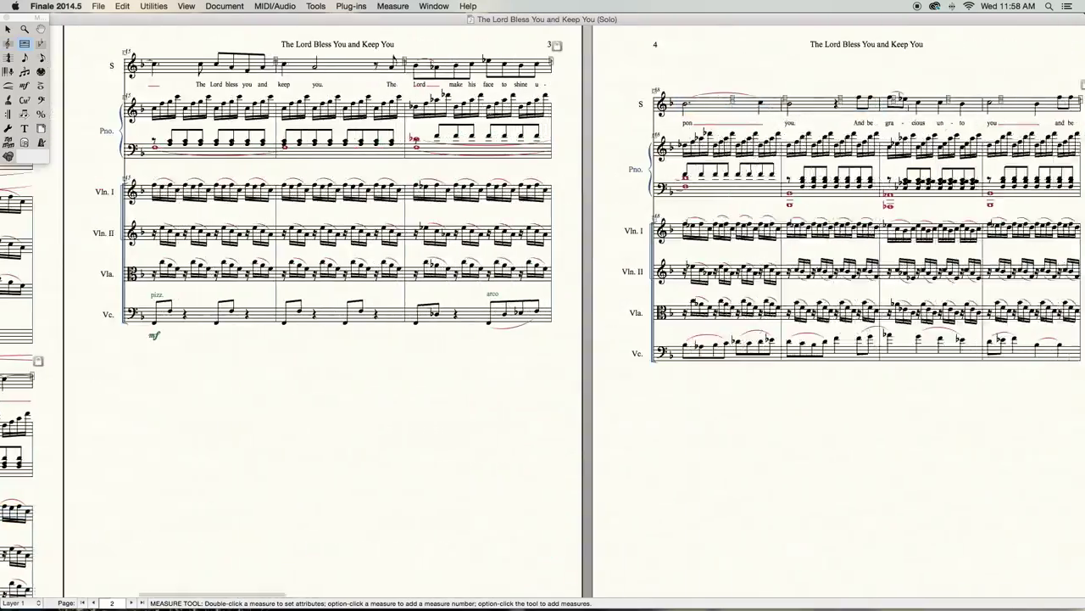
scroll(543, 306, "right", 15)
scroll(543, 305, "right", 10)
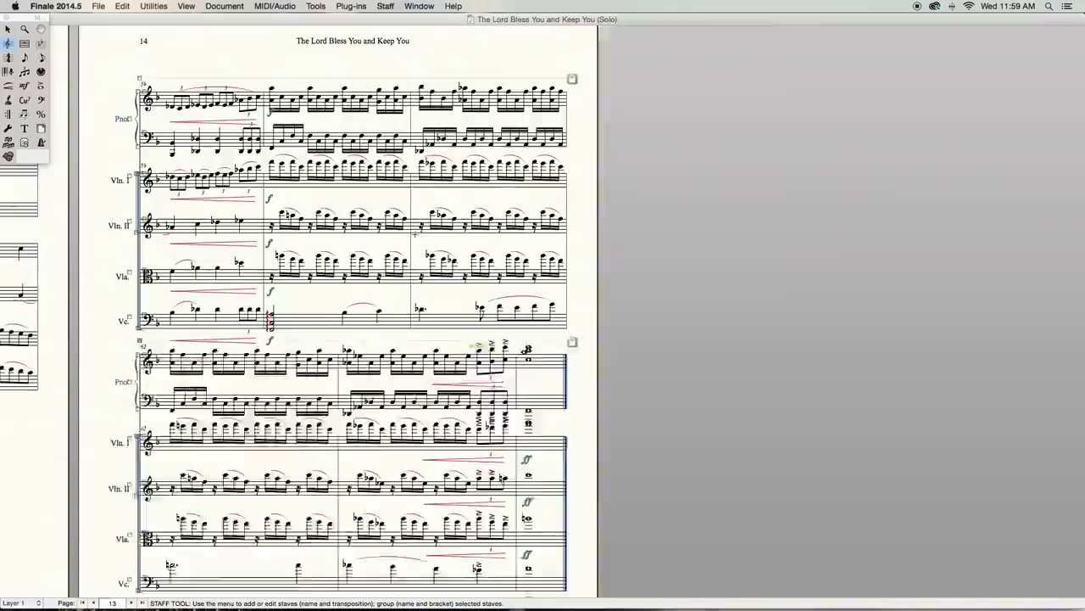
Step: Lower the first system on page 9 slightly and raise the final system on page 10 with the Page Layout Tool
left_click(399, 6)
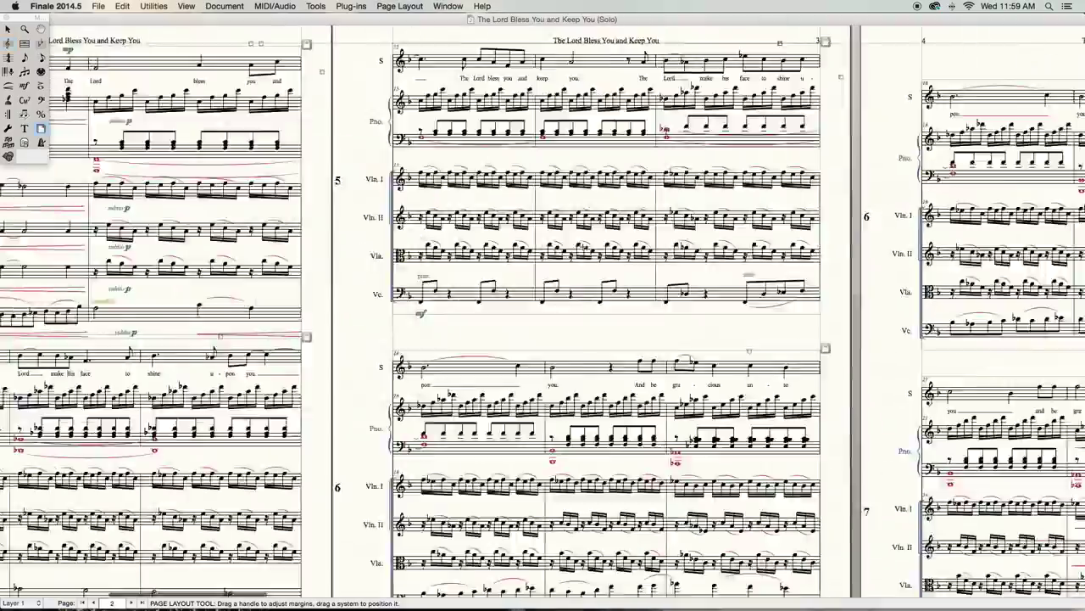
left_click(9, 44)
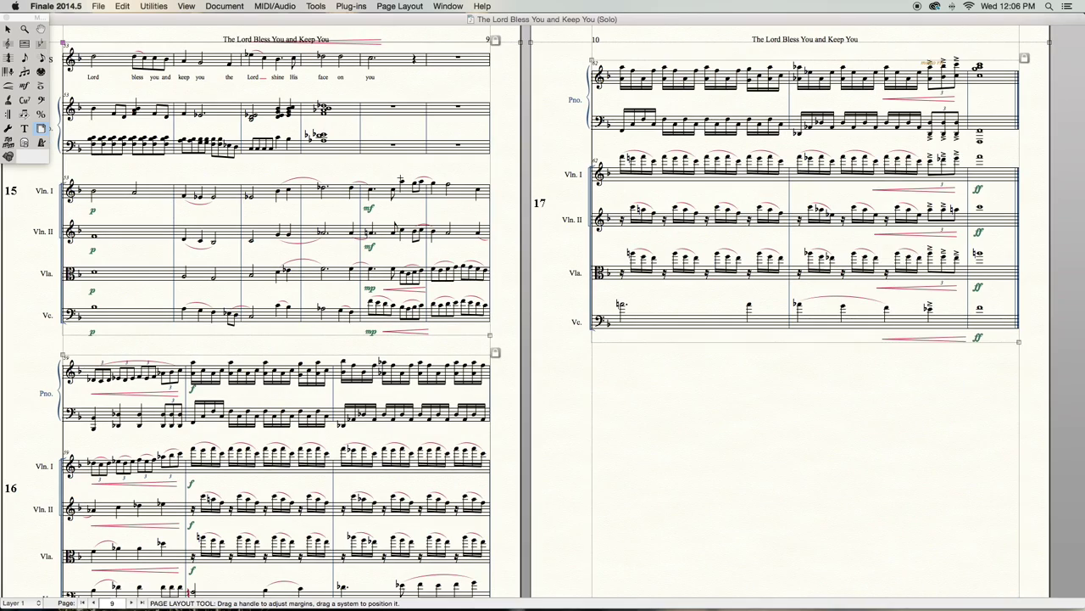
mouse_move(402, 174)
left_mouse_down()
mouse_move(402, 218)
mouse_move(402, 180)
left_mouse_up()
scroll(402, 180, "down", 3)
left_click_drag(402, 340, 402, 418)
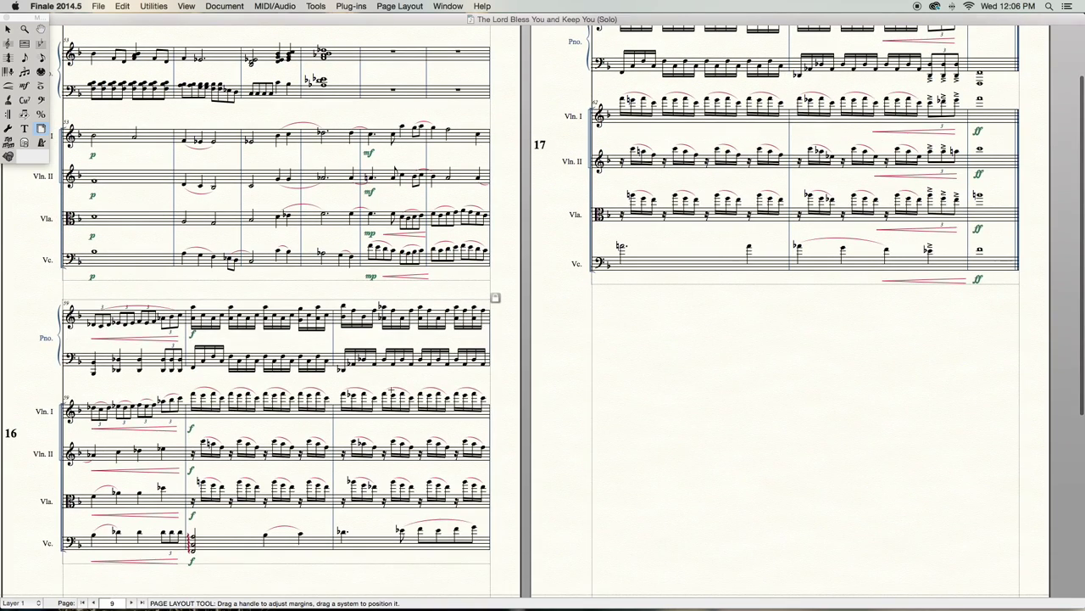
scroll(593, 270, "up", 3)
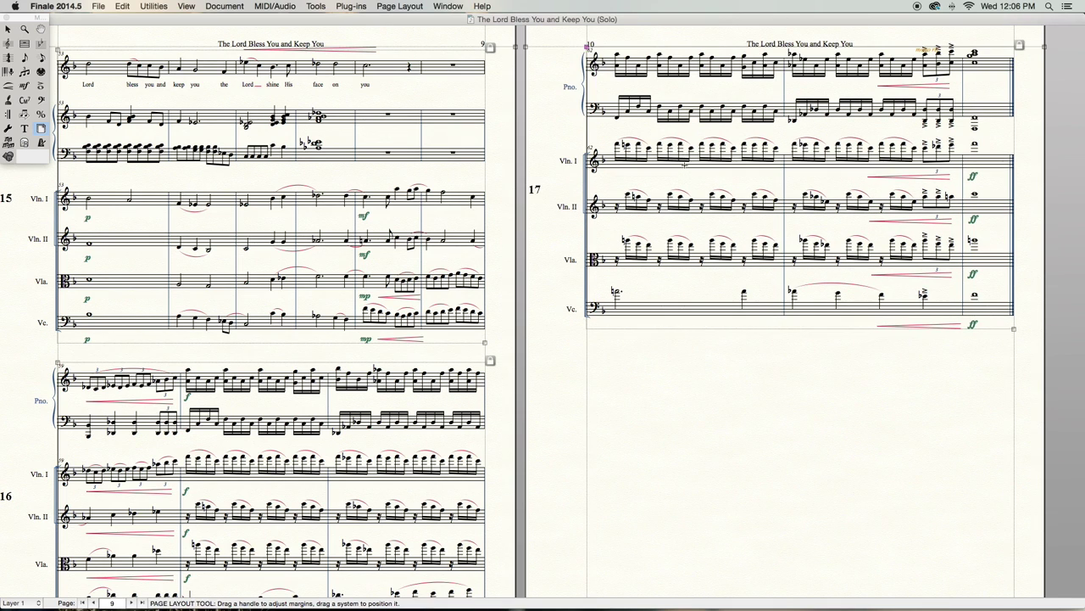
Step: Try moving system 13 from the start of page 8 back to page 7, and undo the change
scroll(685, 163, "left", 10)
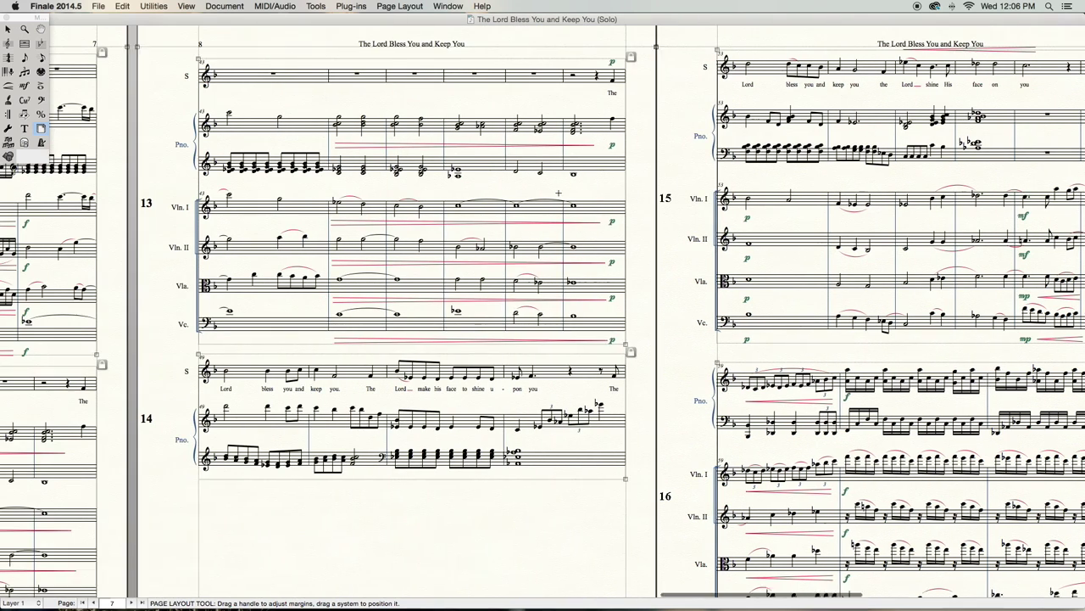
scroll(559, 193, "left", 1)
left_click_drag(501, 186, 505, 160)
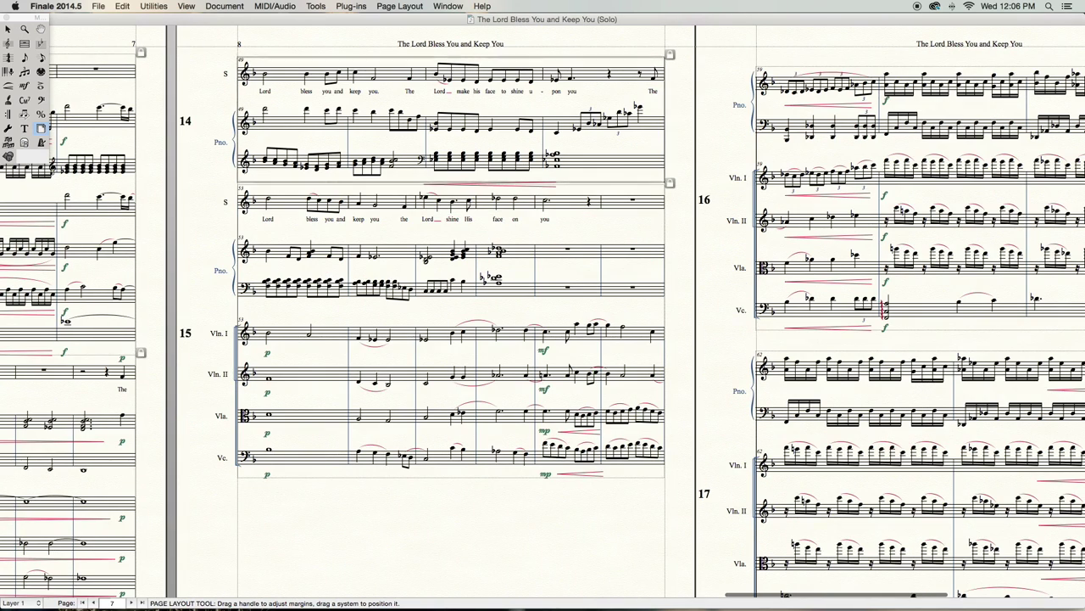
key("super+z")
key("super+z")
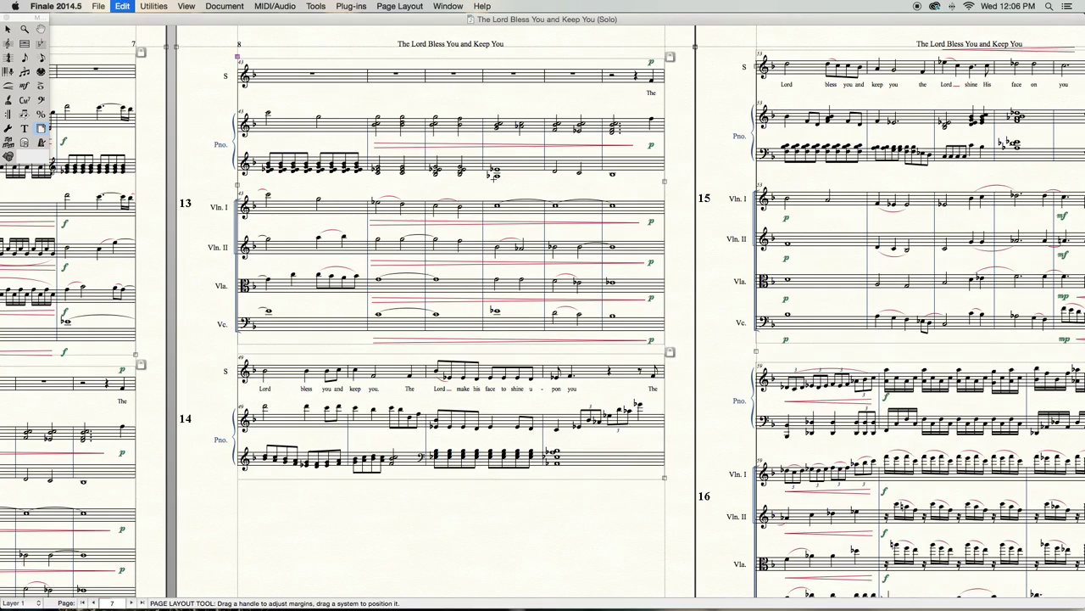
Step: Try moving system 12 from the start of page 7 back to page 6, and undo the change
scroll(489, 202, "left", 9)
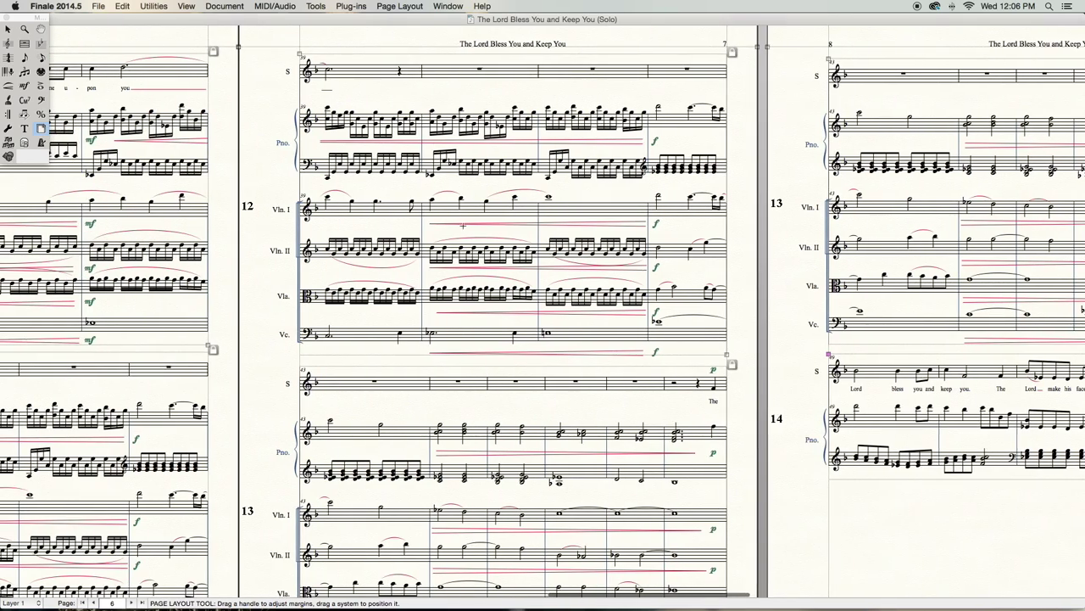
left_click(460, 197)
key("Up")
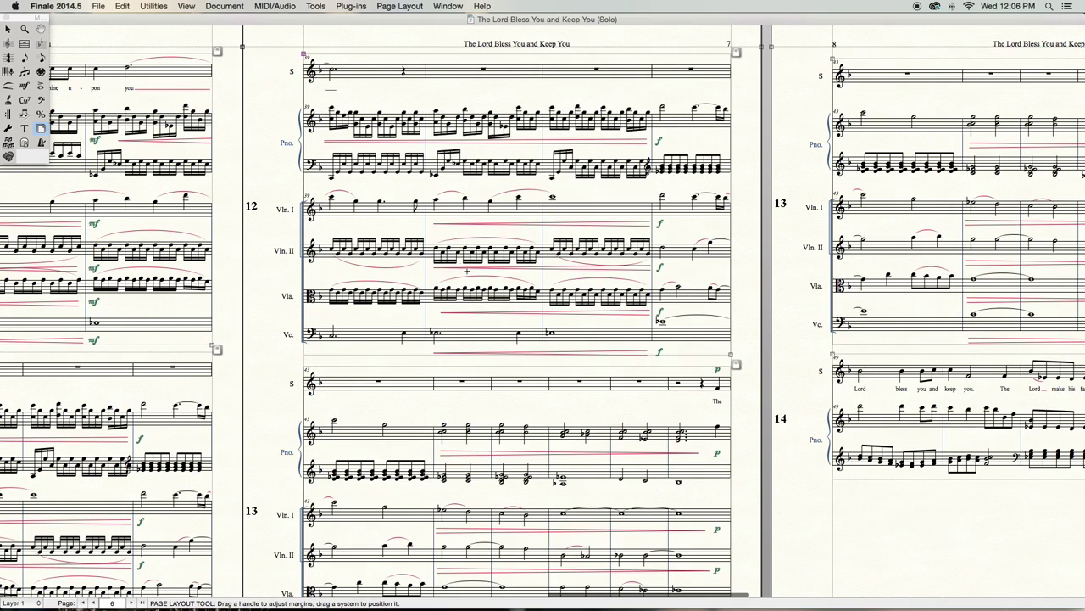
left_click(468, 271)
key("super+Up")
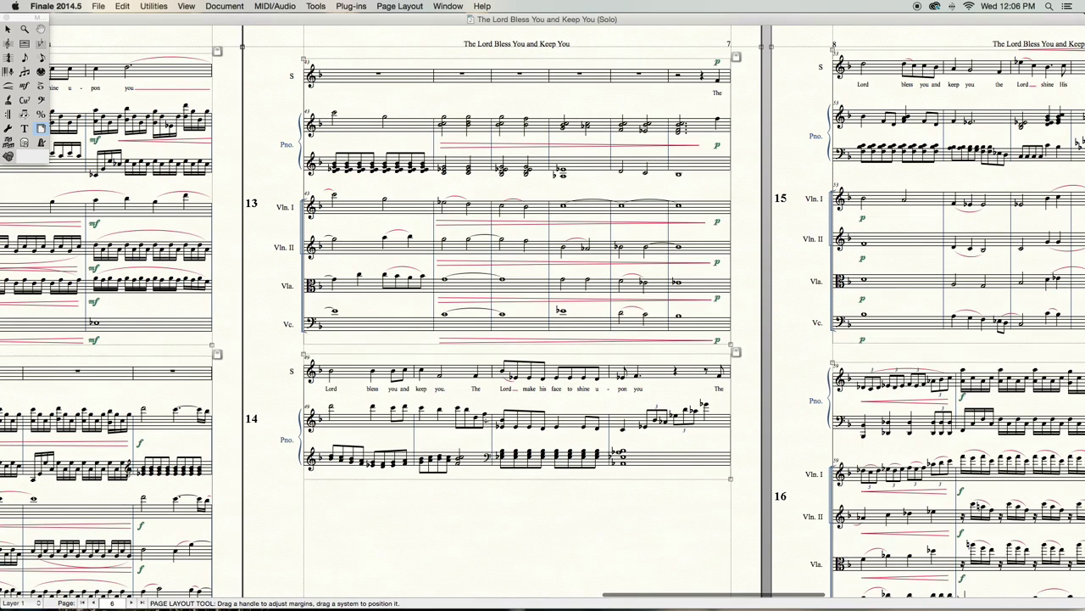
key("super+z")
Step: Lower the second system on page 5 slightly to open the gap between the page's two systems
scroll(543, 312, "left", 6)
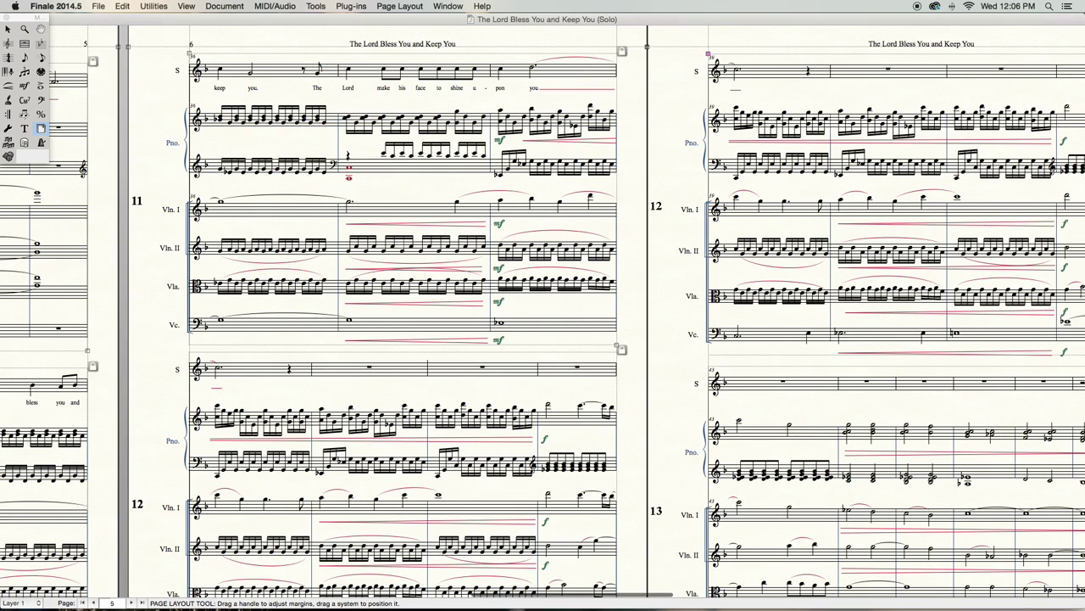
scroll(437, 211, "left", 7)
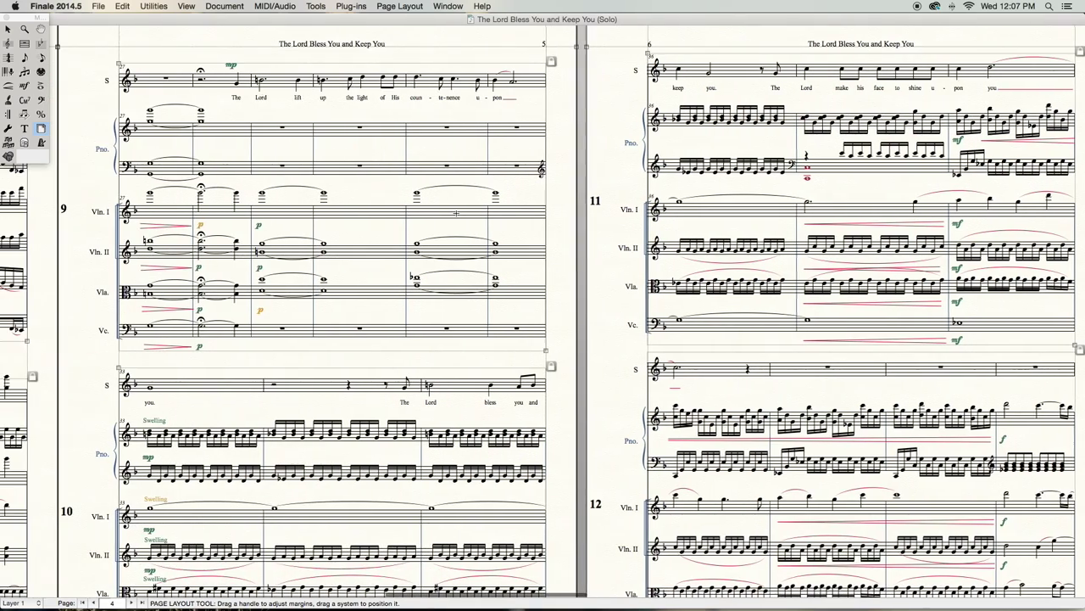
scroll(437, 210, "left", 2)
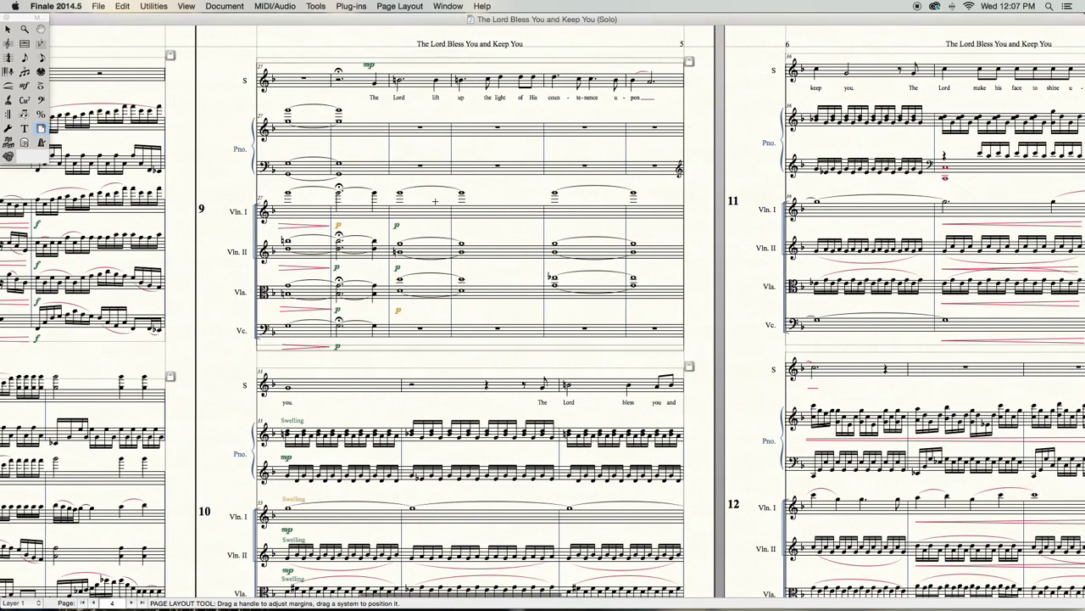
scroll(462, 384, "down", 1)
scroll(462, 383, "down", 2)
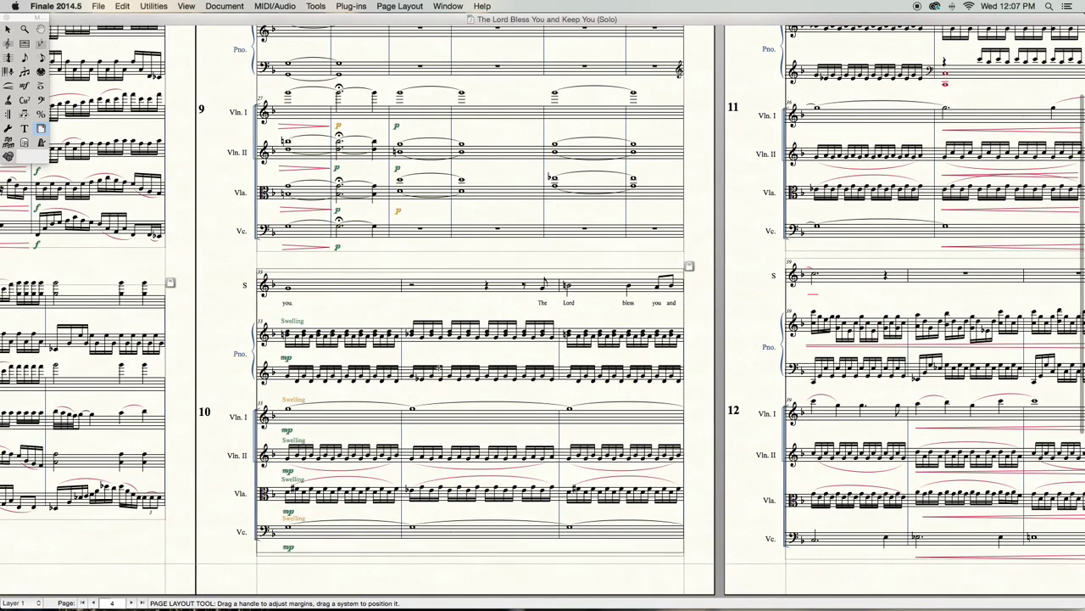
scroll(434, 365, "left", 4)
scroll(434, 365, "left", 1)
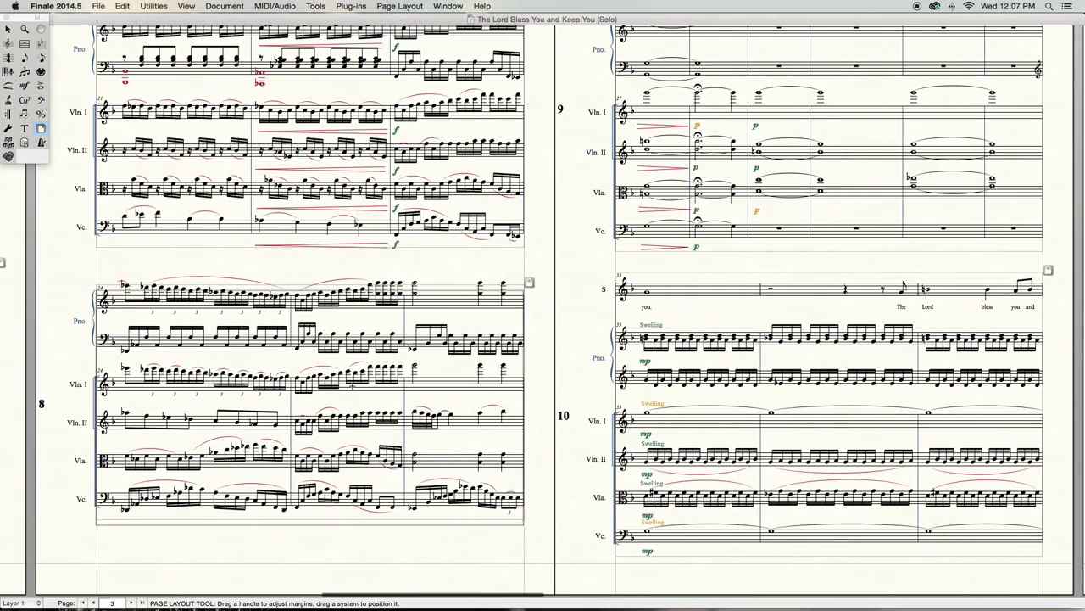
Step: Shift the first system on page 4 slightly lower together with the system beneath it
scroll(434, 365, "left", 1)
scroll(434, 365, "up", 1)
scroll(434, 365, "up", 2)
scroll(434, 365, "right", 1)
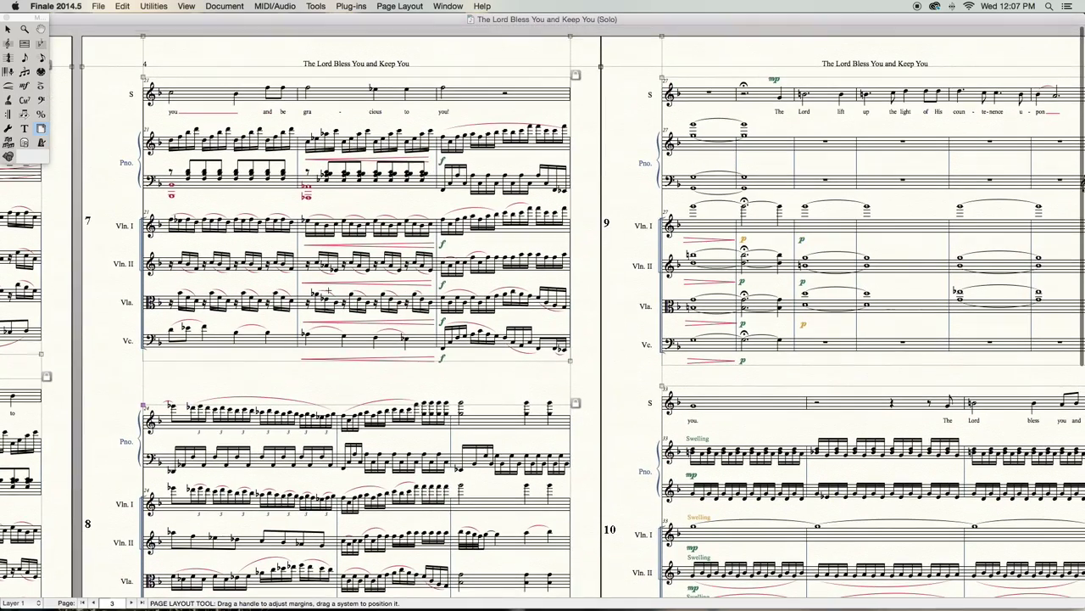
scroll(434, 366, "left", 9)
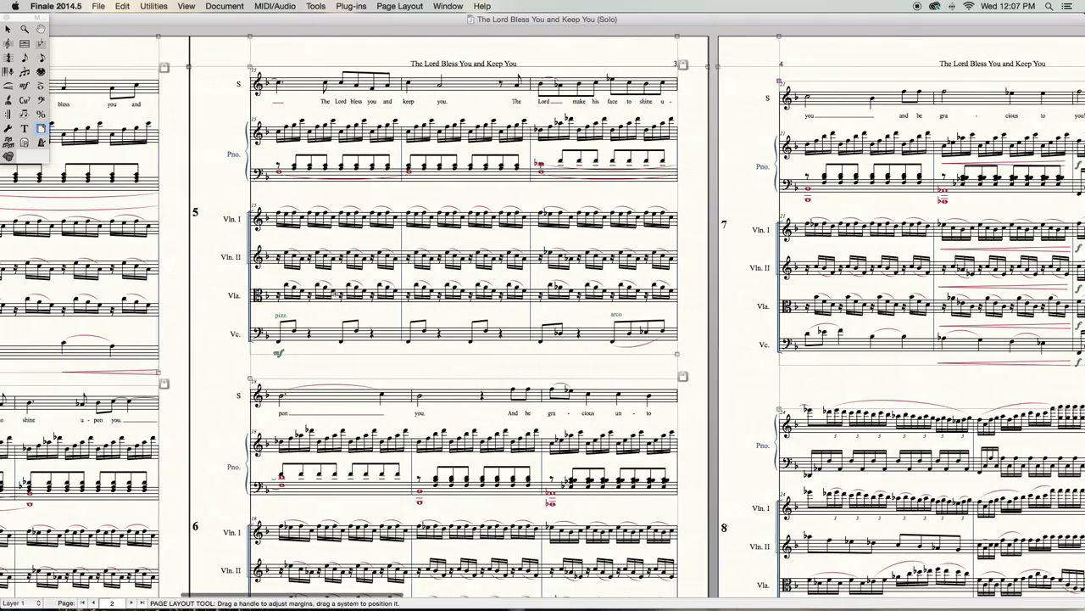
scroll(353, 421, "left", 12)
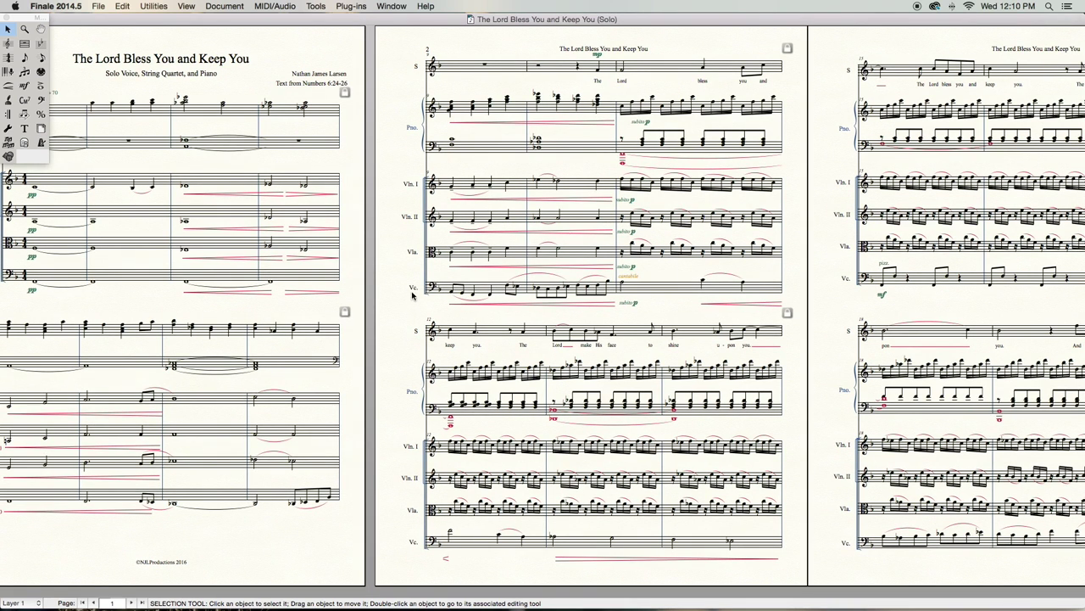
Step: Add score system dividers on all pages, on the left side between last/first staff lines, at font size 14
left_click(348, 6)
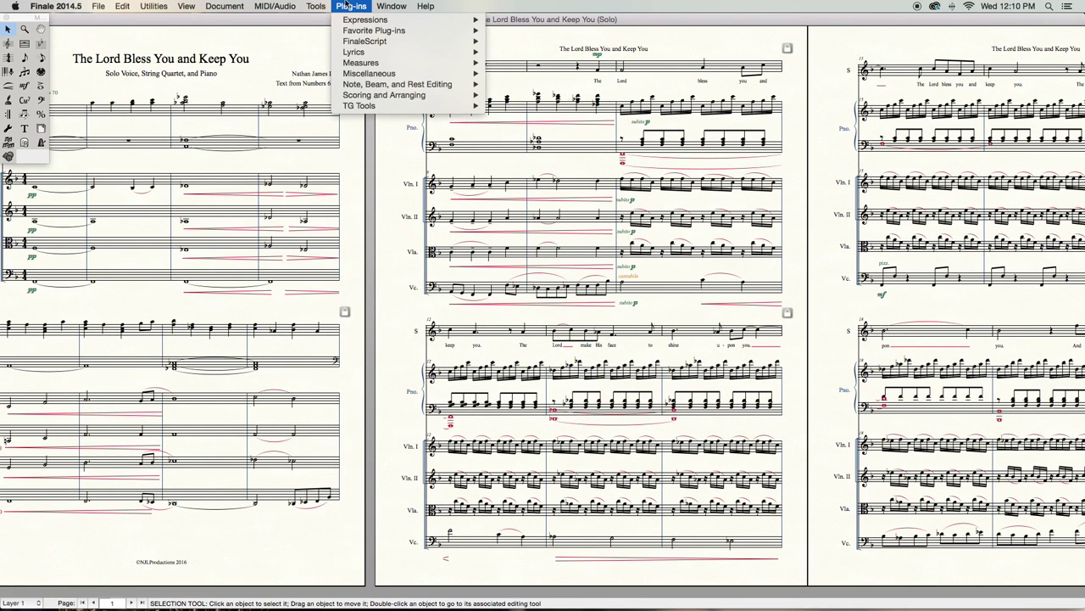
mouse_move(396, 95)
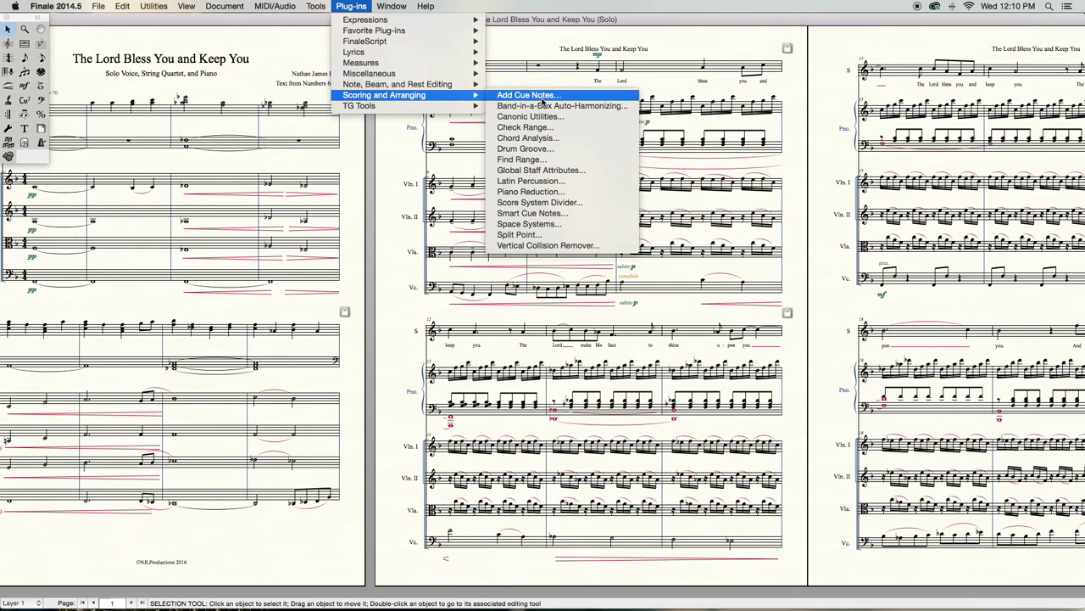
left_click(581, 202)
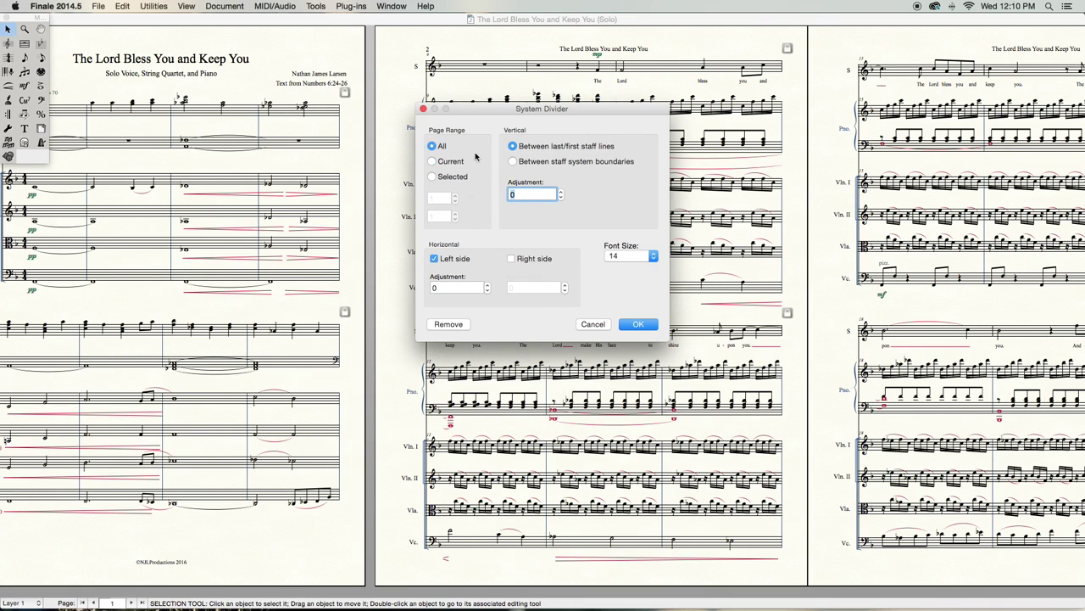
left_click(625, 256)
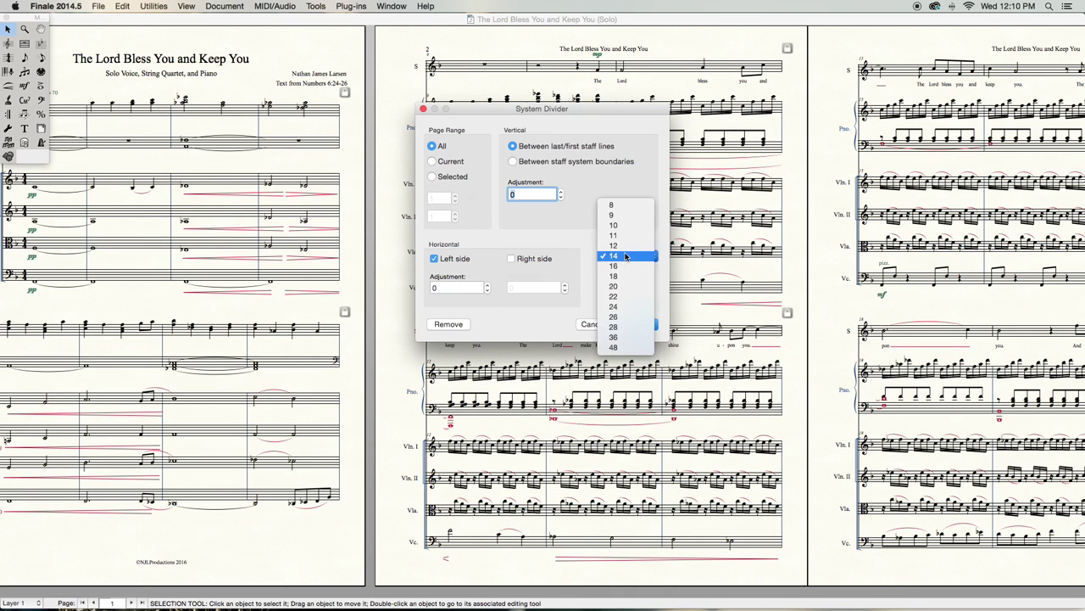
left_click(529, 208)
left_click(638, 324)
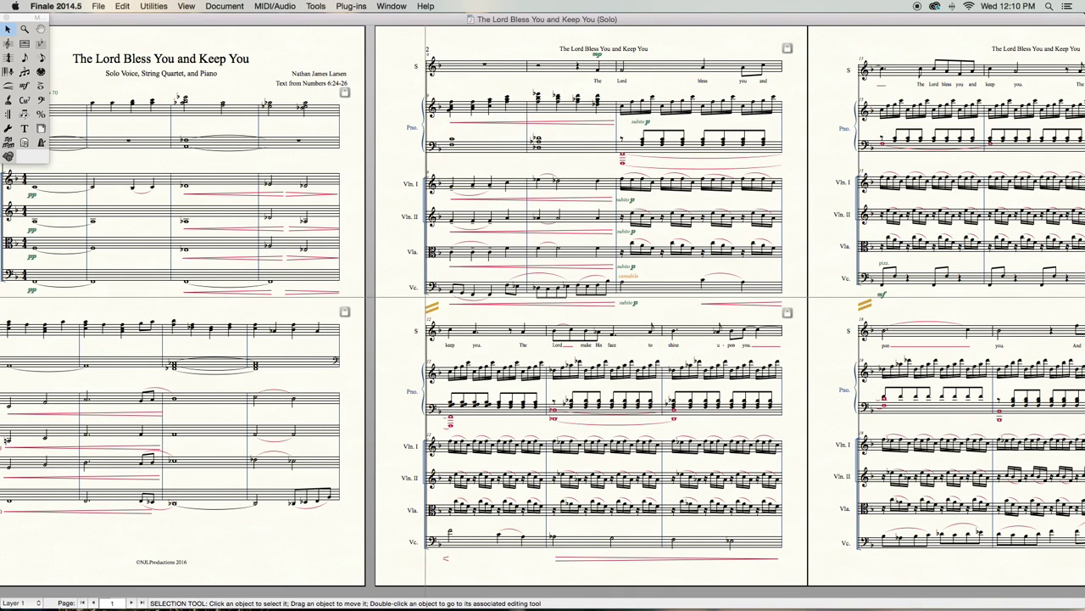
Step: Review the system dividers across the pages and select the one between the two systems on page 8
scroll(455, 313, "right", 1)
scroll(456, 313, "right", 5)
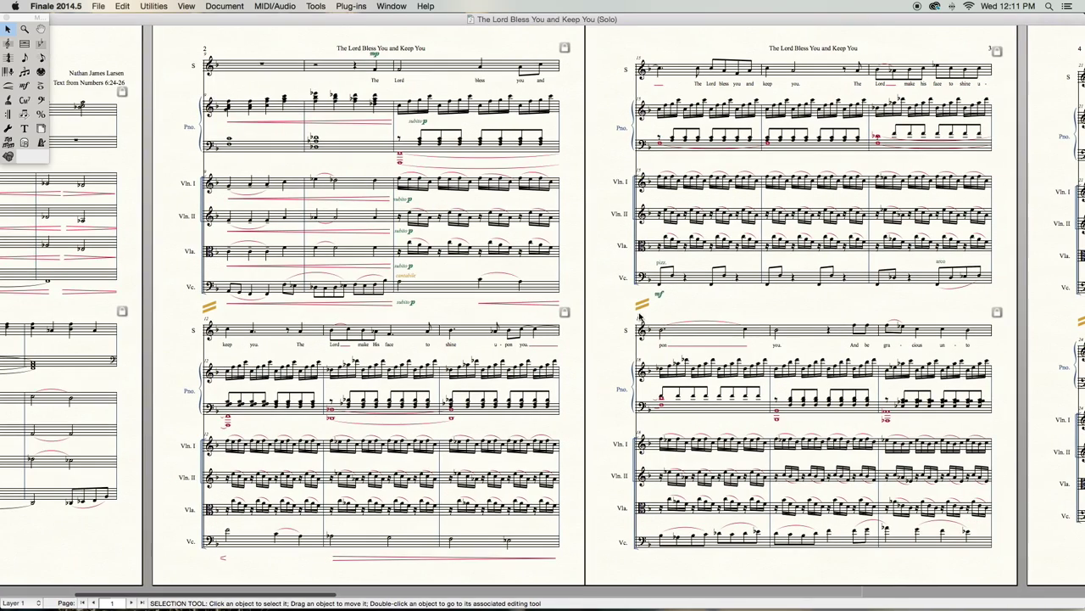
scroll(679, 313, "right", 10)
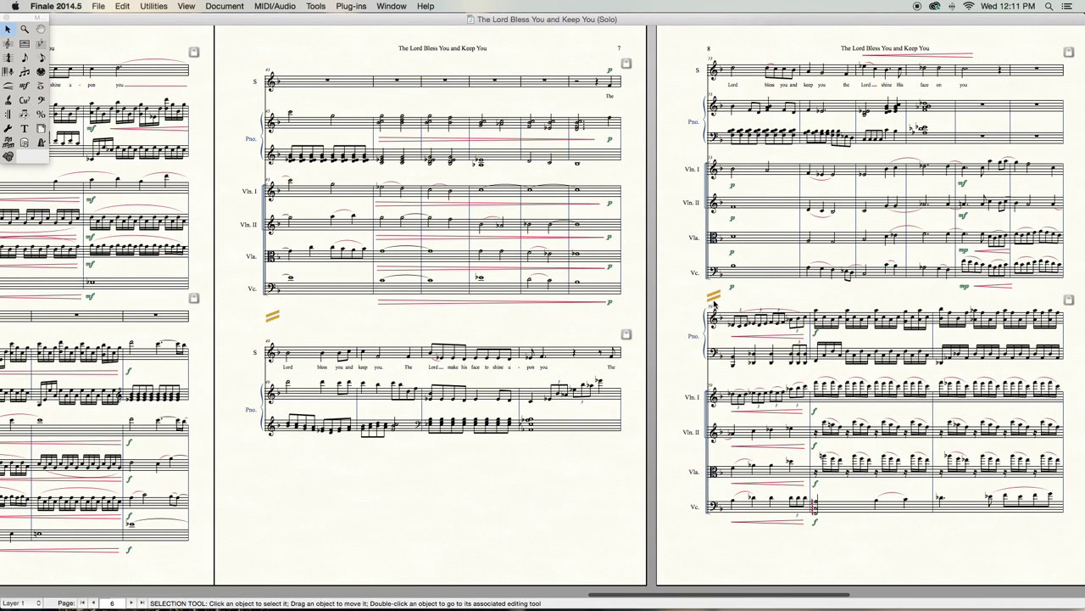
left_click(715, 295)
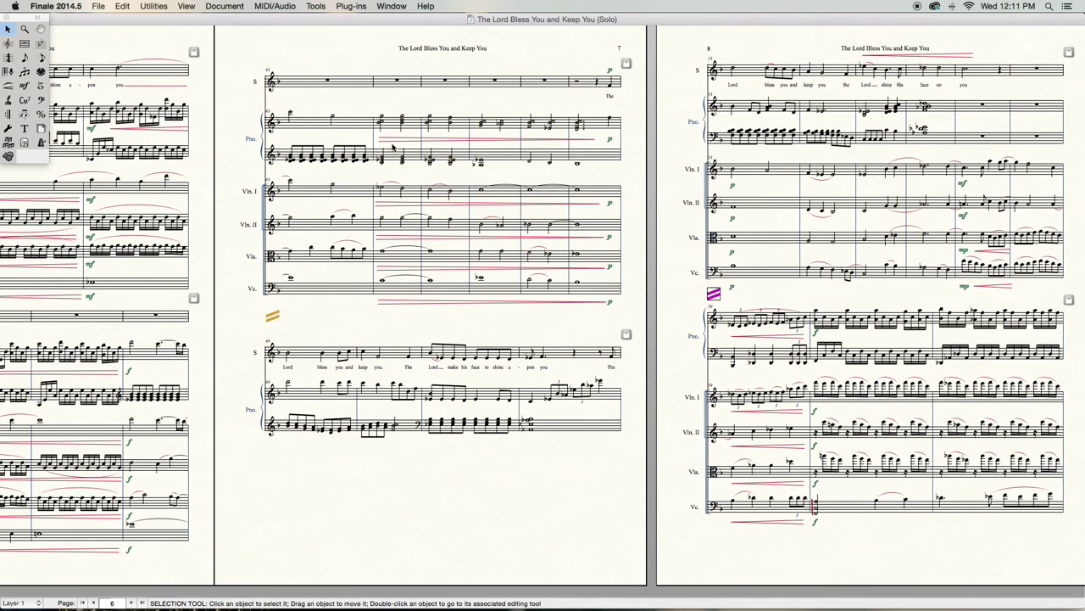
Step: Open the Violin I part for editing
left_click(227, 6)
mouse_move(229, 34)
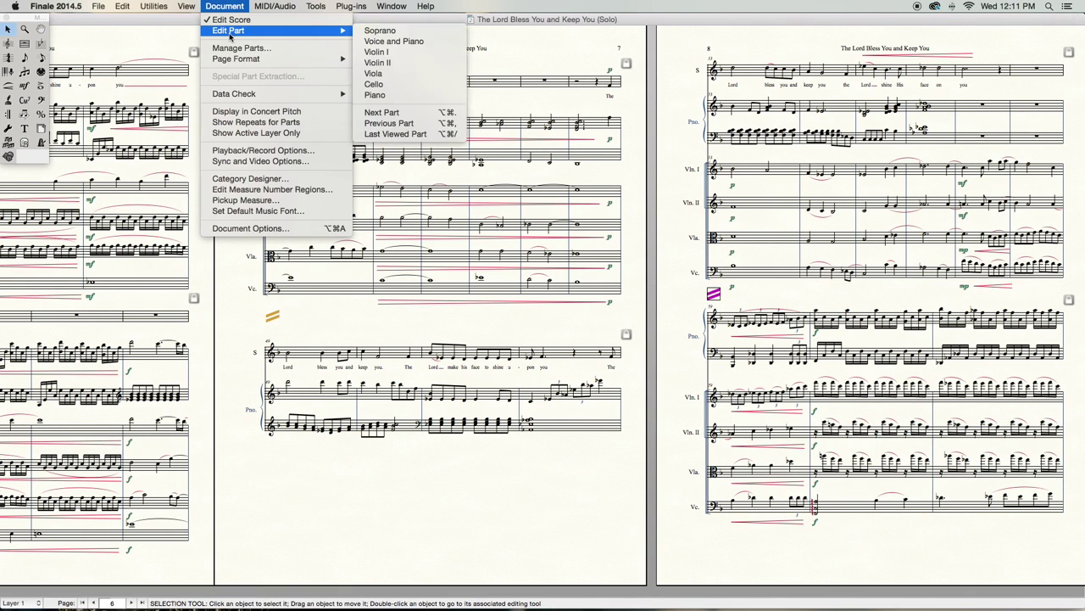
left_click(377, 52)
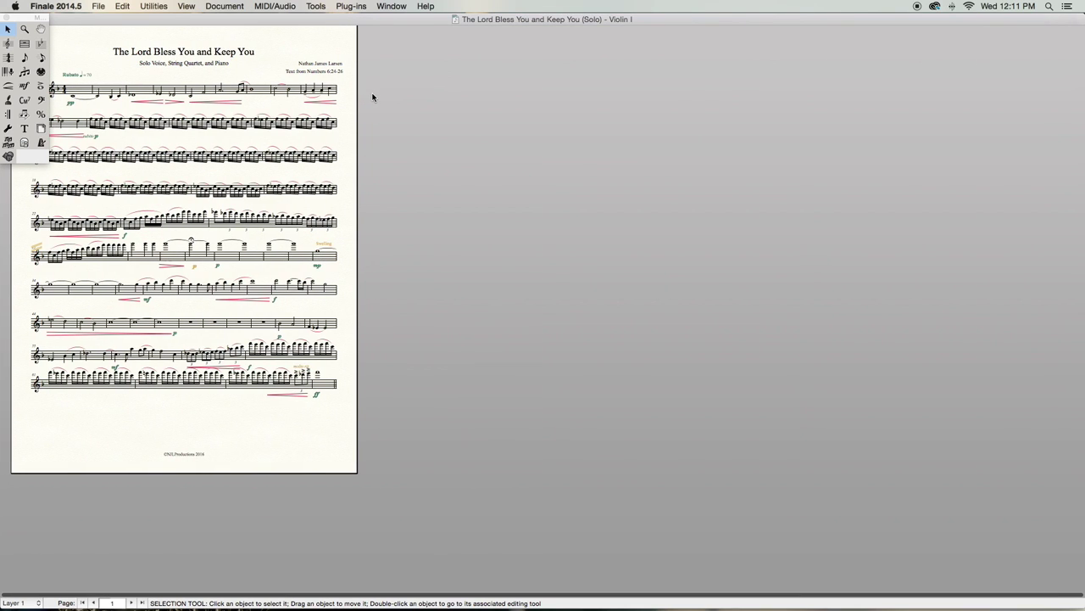
Step: Combine the four consecutive empty measures 49–52 of the Violin I part into one multimeasure rest
key("super+equal")
left_click_drag(296, 473, 399, 478)
scroll(381, 463, "down", 2)
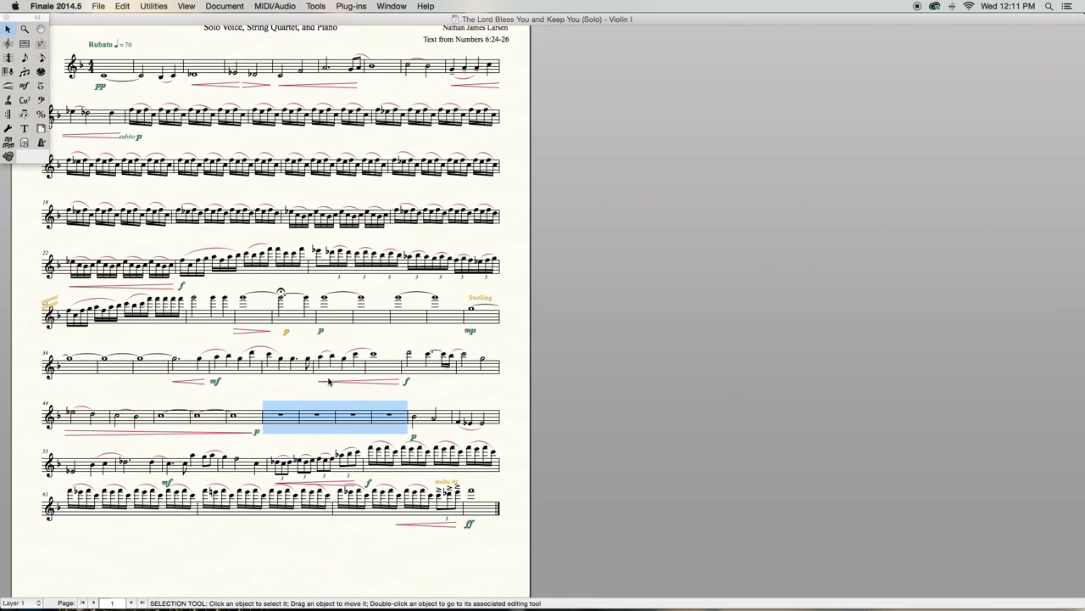
right_click(315, 422)
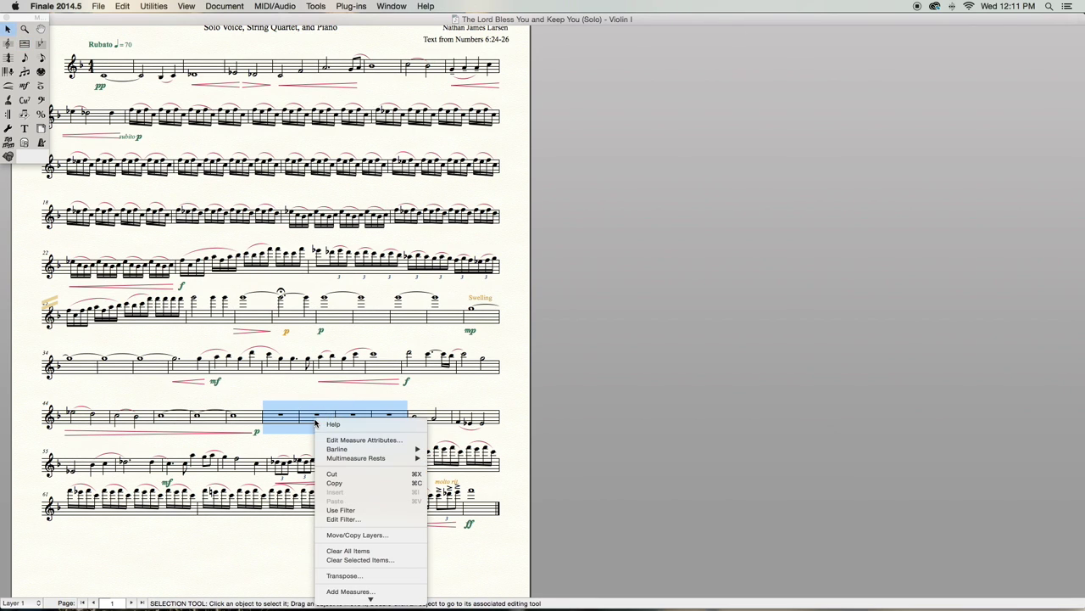
mouse_move(354, 459)
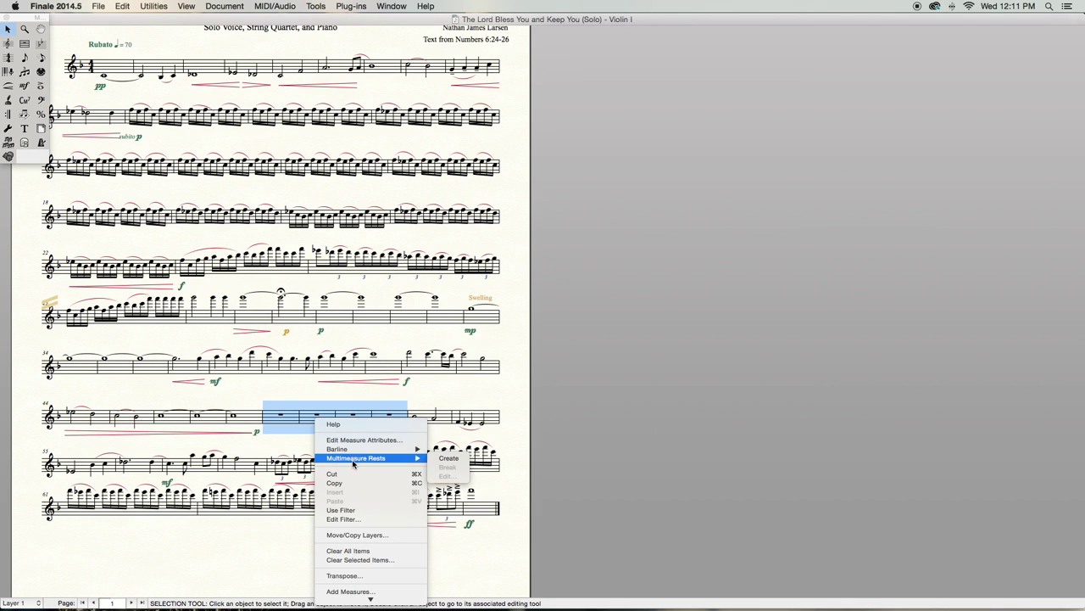
left_click(450, 458)
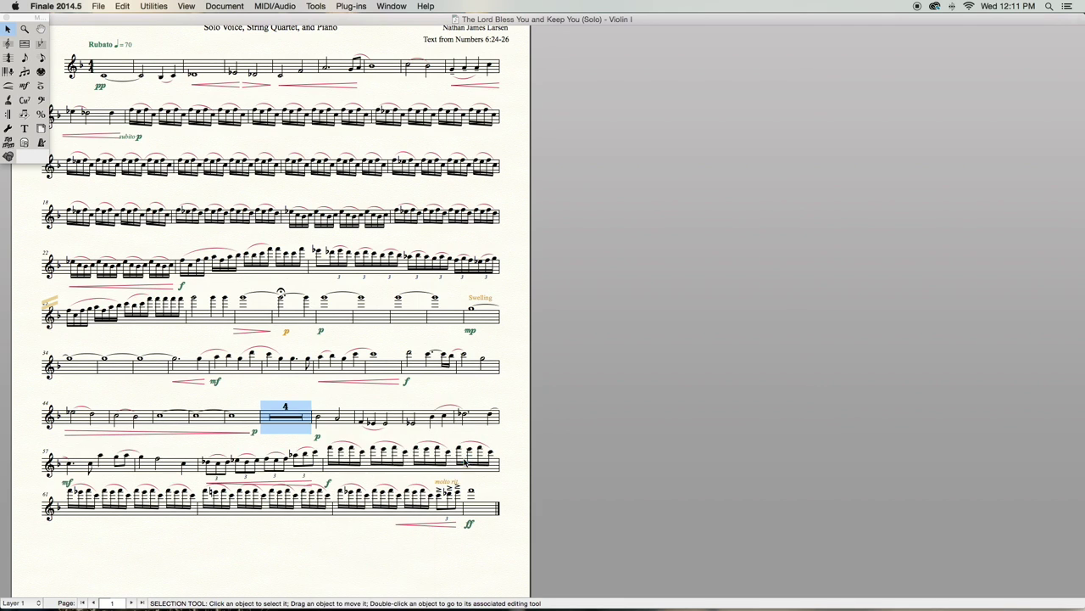